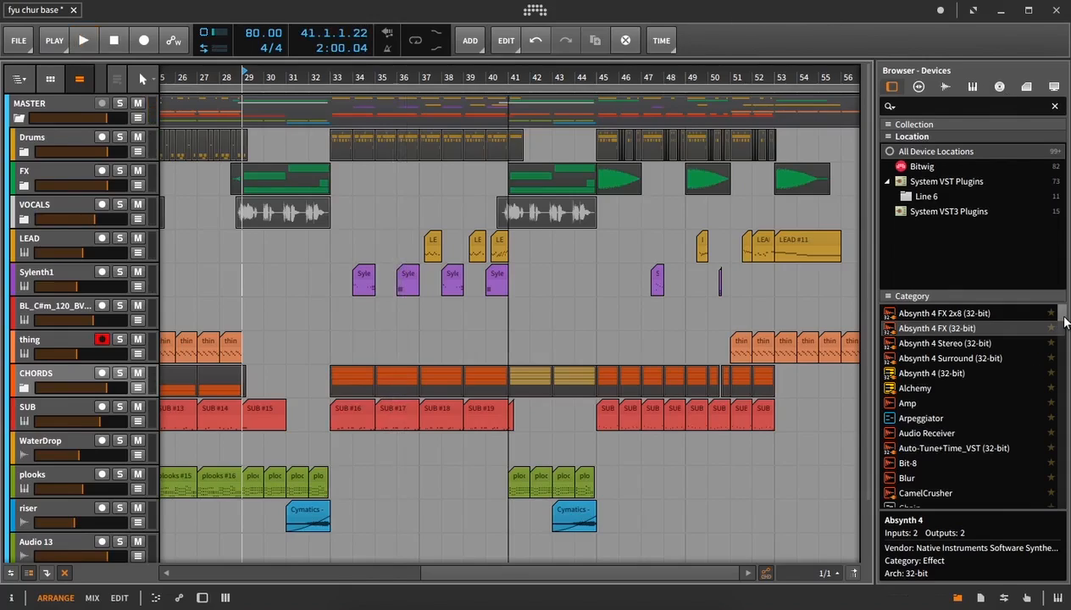
{"action": "mouse_move", "coordinate": [1061, 313]}
{"action": "left_mouse_down"}
{"action": "mouse_move", "coordinate": [1059, 520]}
{"action": "mouse_move", "coordinate": [1064, 311]}
{"action": "left_mouse_up"}
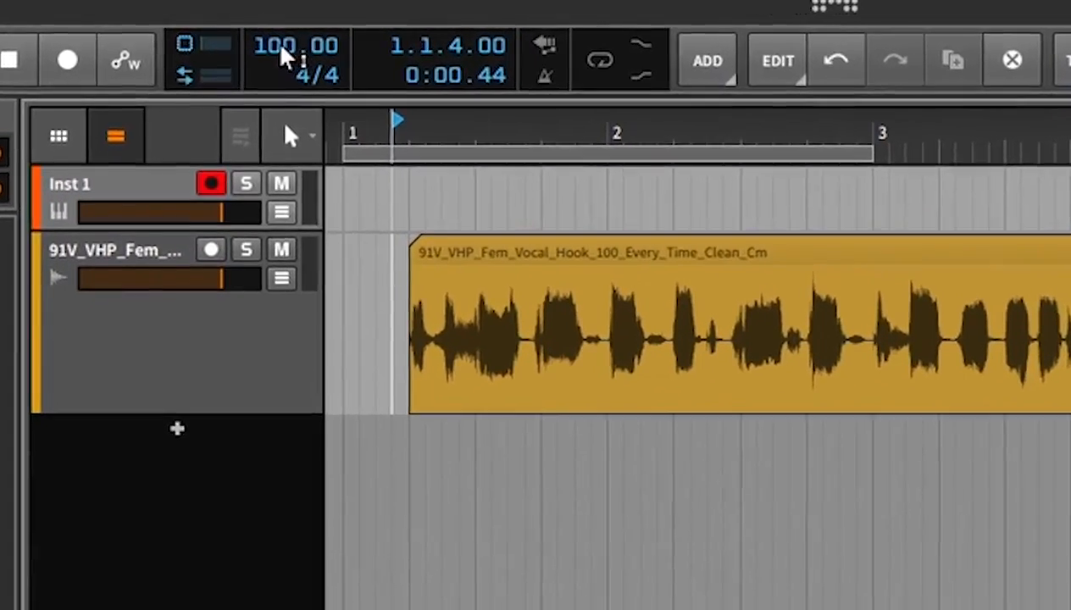
Set the project tempo to 666 BPM.
{"action": "double_click", "coordinate": [269, 39]}
{"action": "type", "text": "666"}
{"action": "key", "text": "Return"}
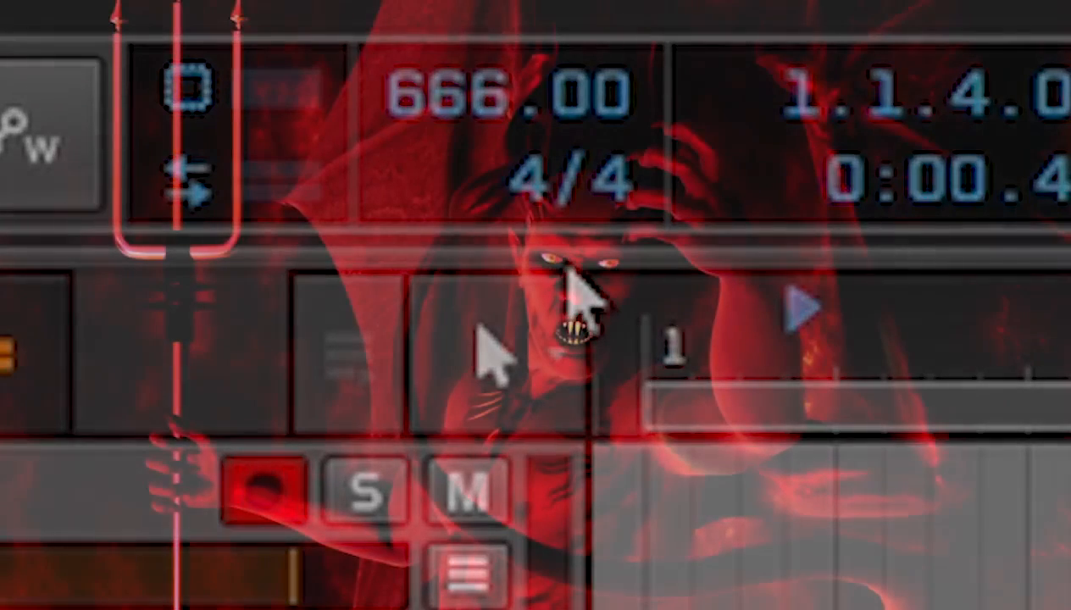
Set the project tempo back to 100 BPM.
{"action": "double_click", "coordinate": [473, 119]}
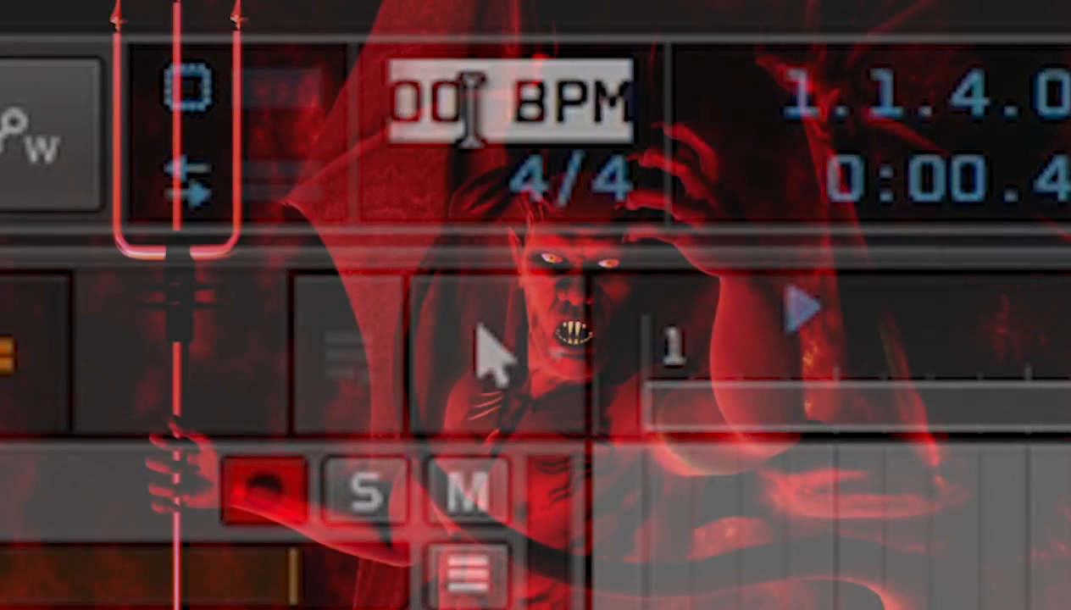
{"action": "type", "text": "100"}
{"action": "key", "text": "Return"}
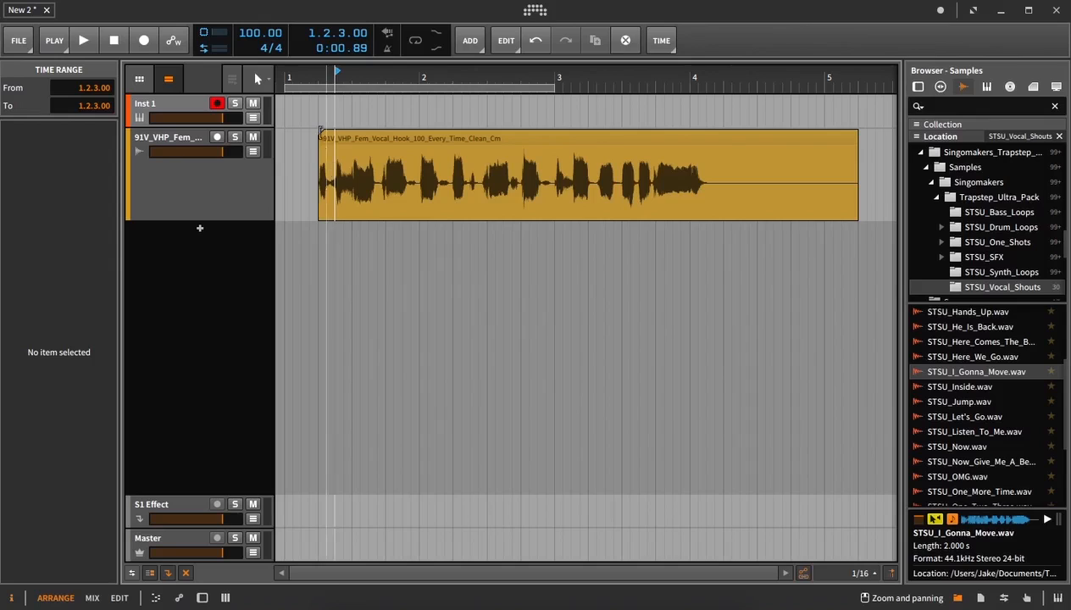
Play the vocal hook clip from its start at 1.2.1 to hear it without effects, and stop playback.
{"action": "left_click_drag", "start_coordinate": [371, 175], "coordinate": [341, 175]}
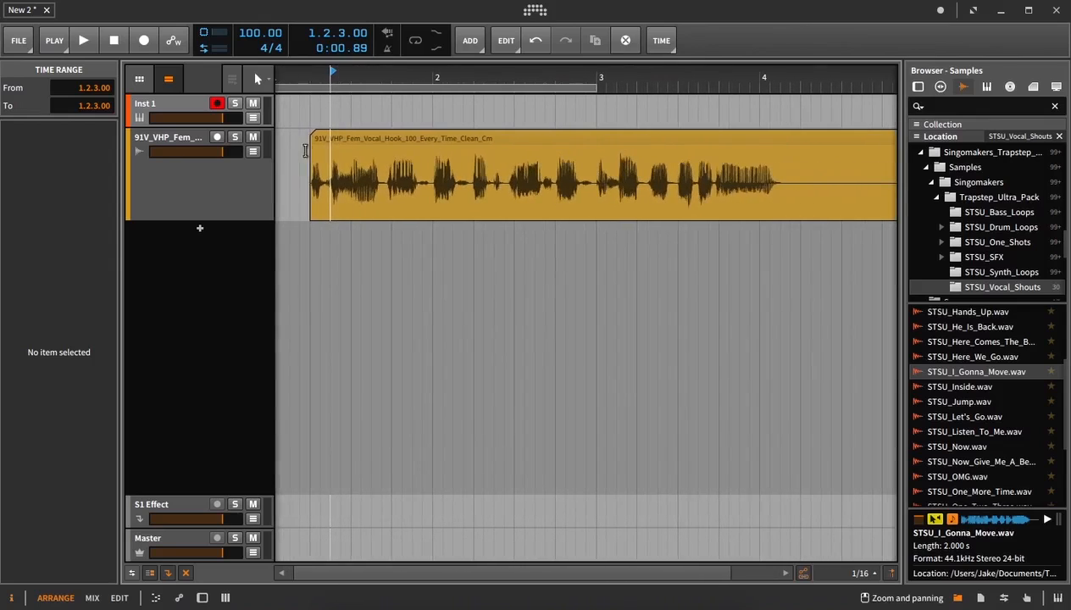
{"action": "left_click", "coordinate": [302, 175]}
{"action": "left_click", "coordinate": [306, 175]}
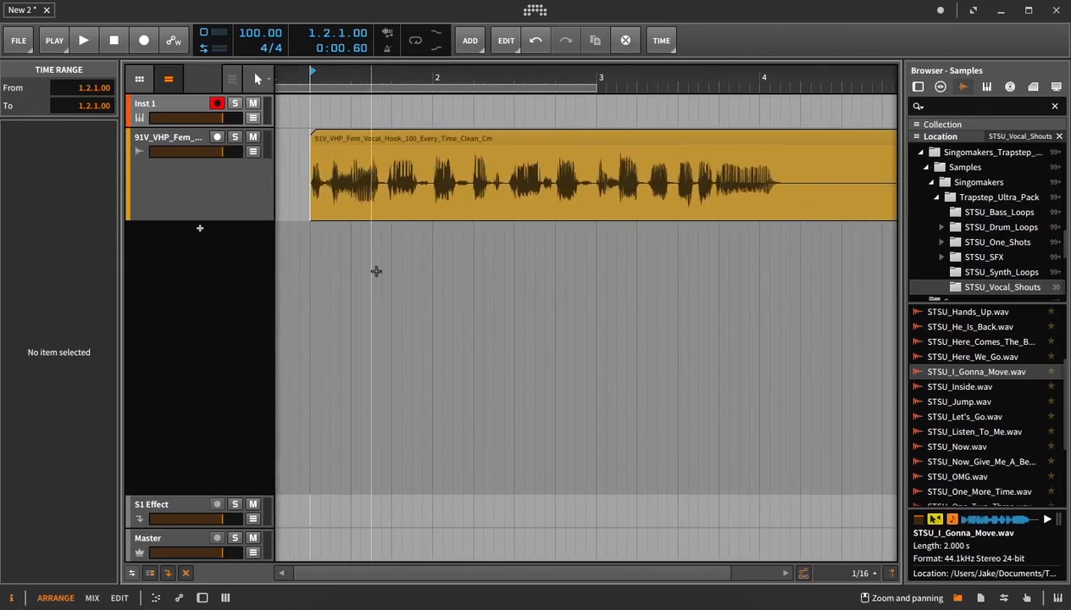
{"action": "key", "text": "space"}
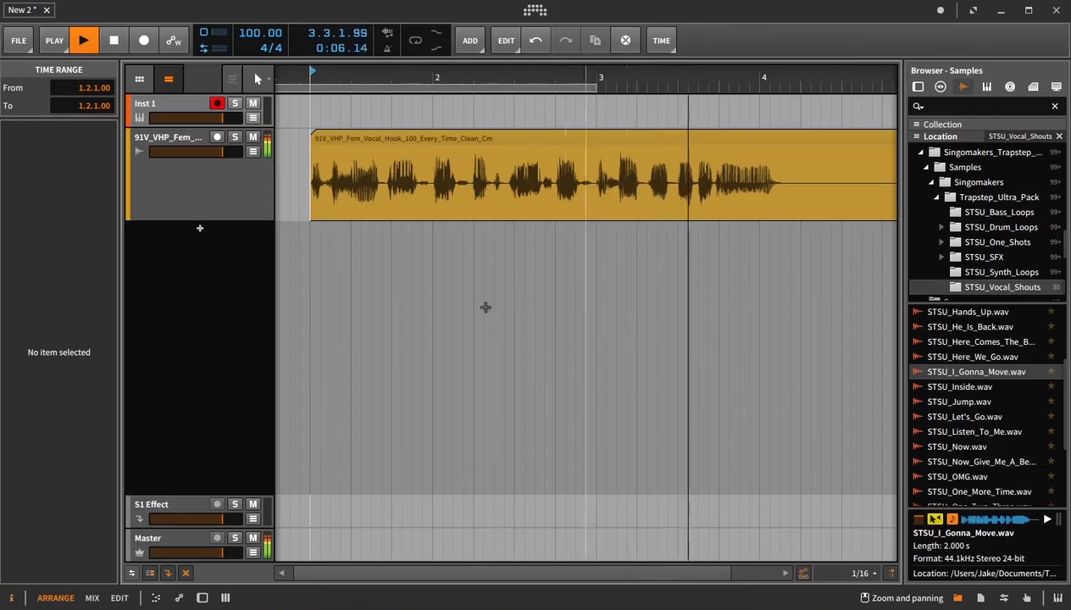
{"action": "key", "text": "space"}
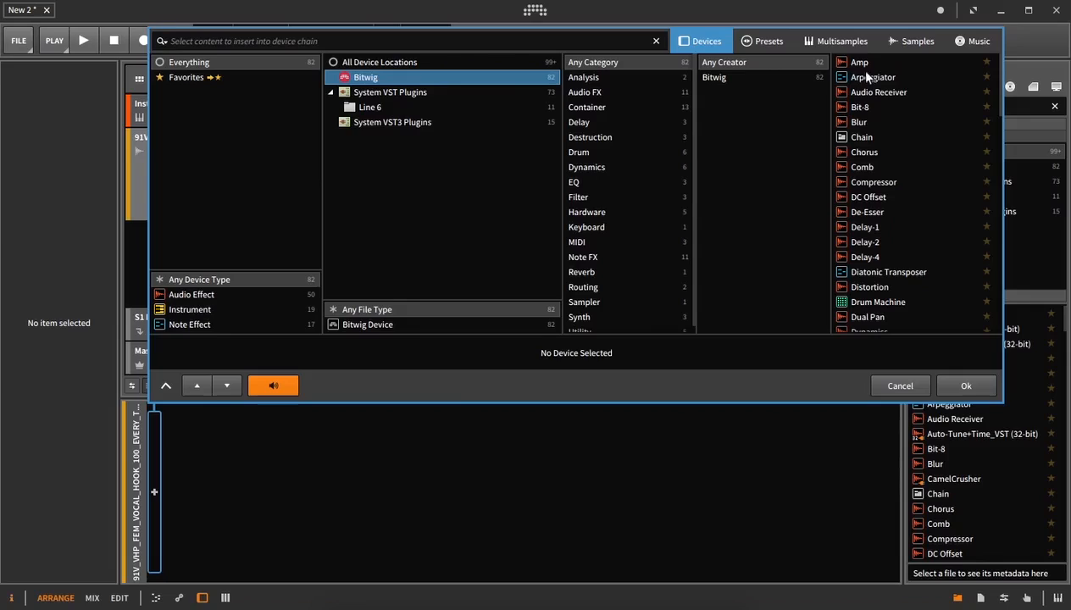
Insert a Bitwig Compressor on the vocal track and increase the track's height in the arranger.
{"action": "left_click", "coordinate": [864, 182]}
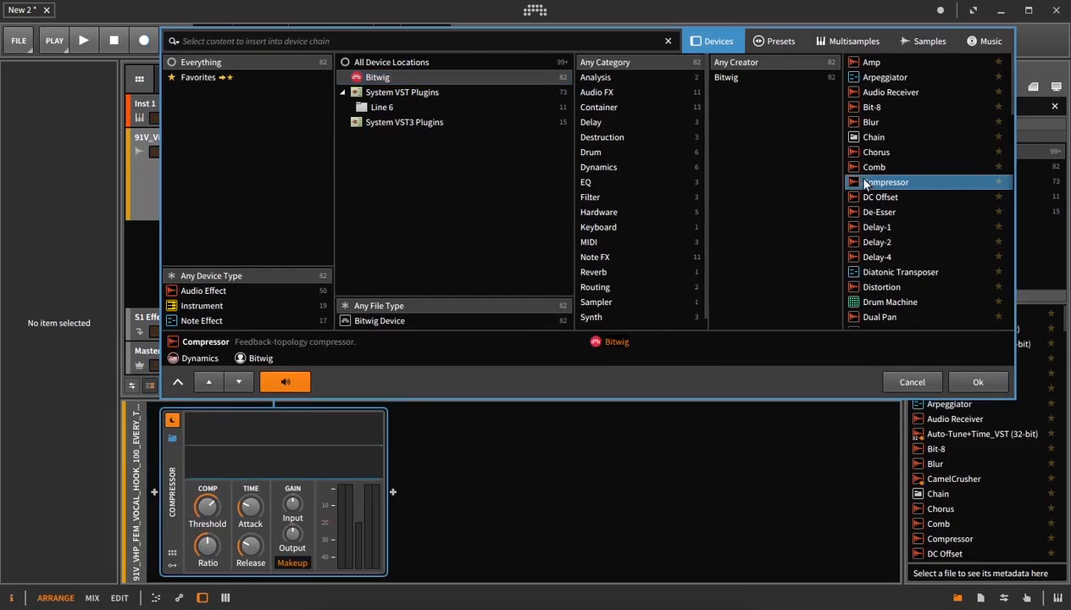
{"action": "left_click", "coordinate": [972, 386]}
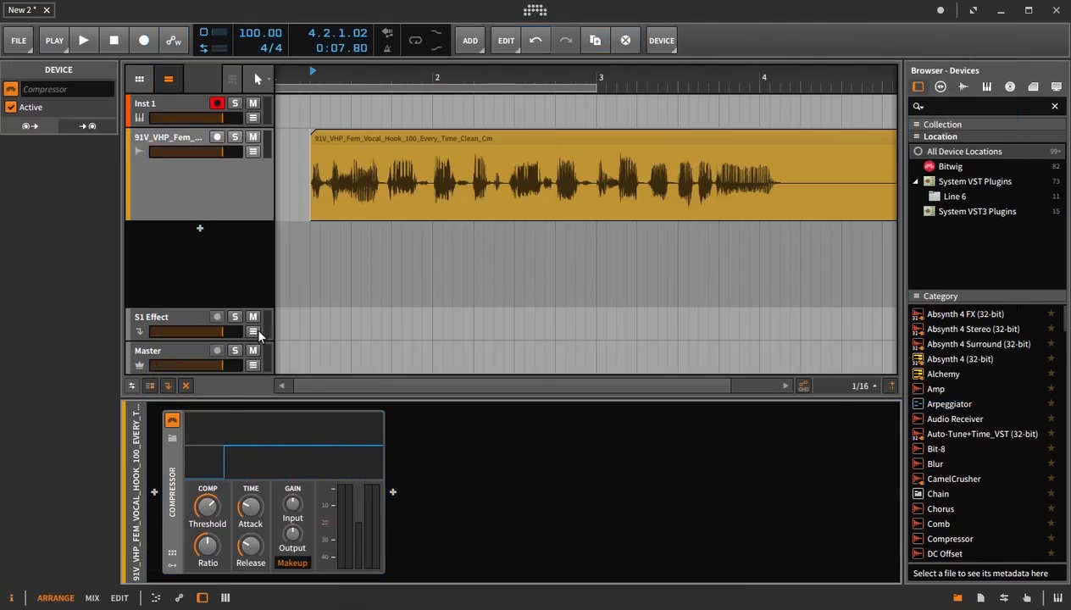
{"action": "left_click_drag", "start_coordinate": [241, 225], "coordinate": [240, 251]}
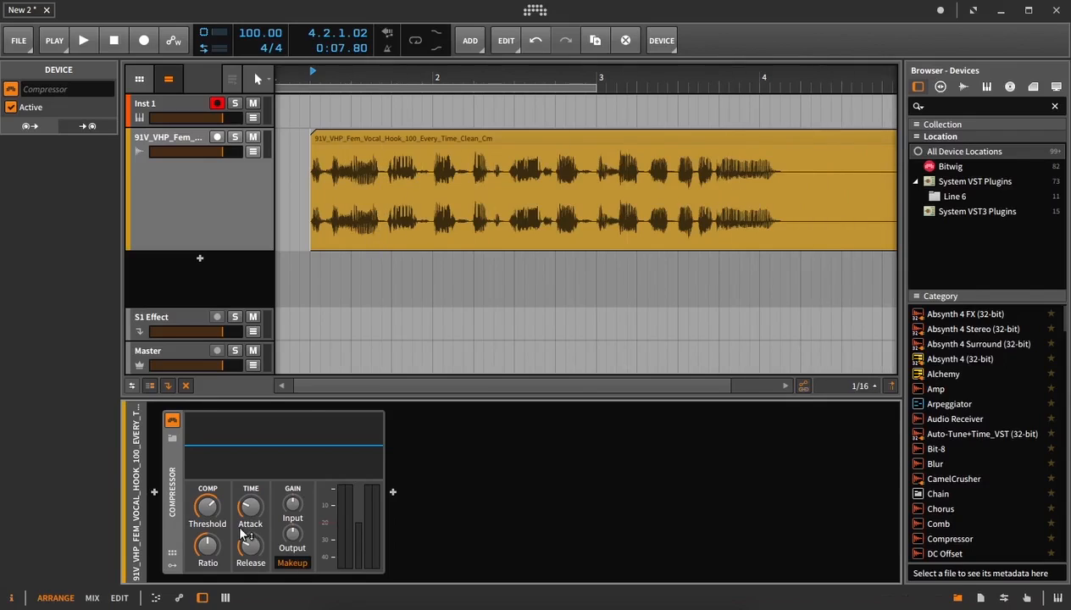
Lower the Compressor's threshold and raise its ratio for stronger compression of the vocal.
{"action": "mouse_move", "coordinate": [244, 534]}
{"action": "mouse_move", "coordinate": [208, 515]}
{"action": "left_click_drag", "start_coordinate": [208, 508], "coordinate": [207, 517]}
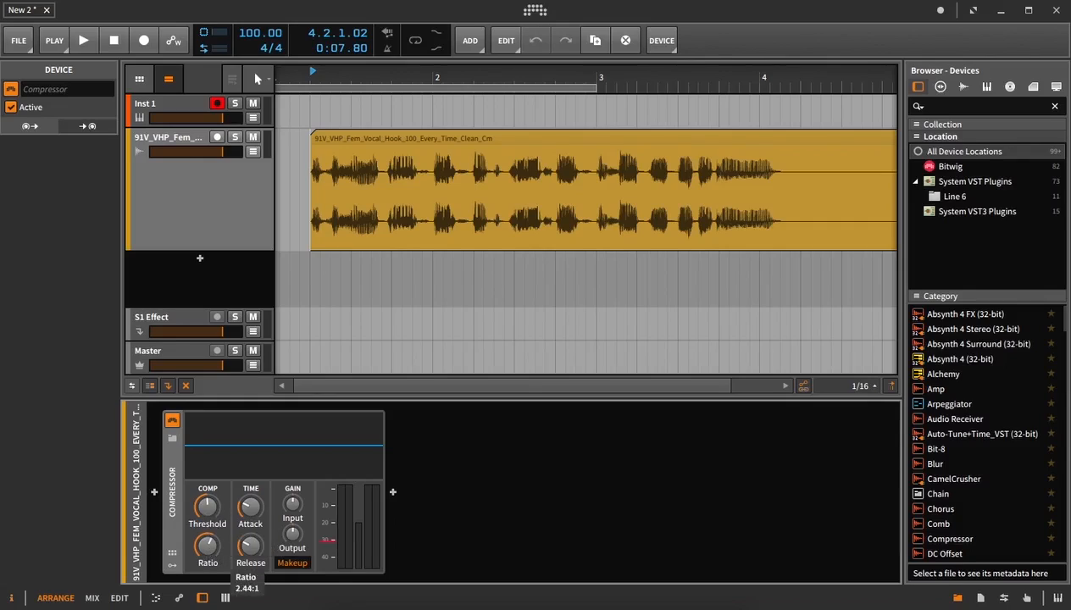
{"action": "left_click_drag", "start_coordinate": [208, 549], "coordinate": [211, 551]}
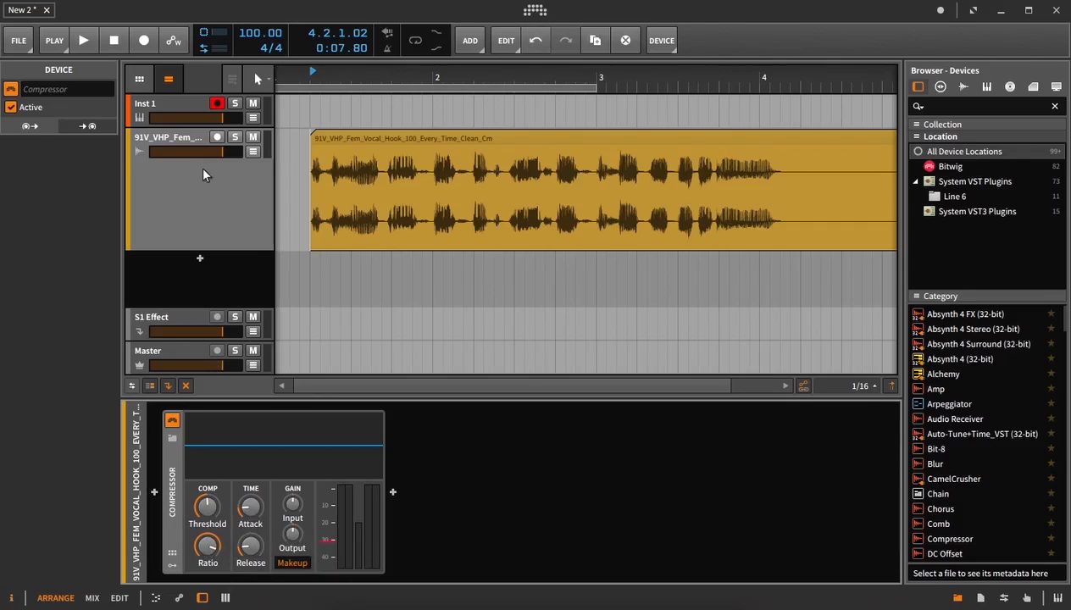
Bounce the vocal clip to a new audio track with Pre-Fader as source and 24-bit depth.
{"action": "right_click", "coordinate": [196, 141]}
{"action": "left_click", "coordinate": [515, 161]}
{"action": "right_click", "coordinate": [515, 140]}
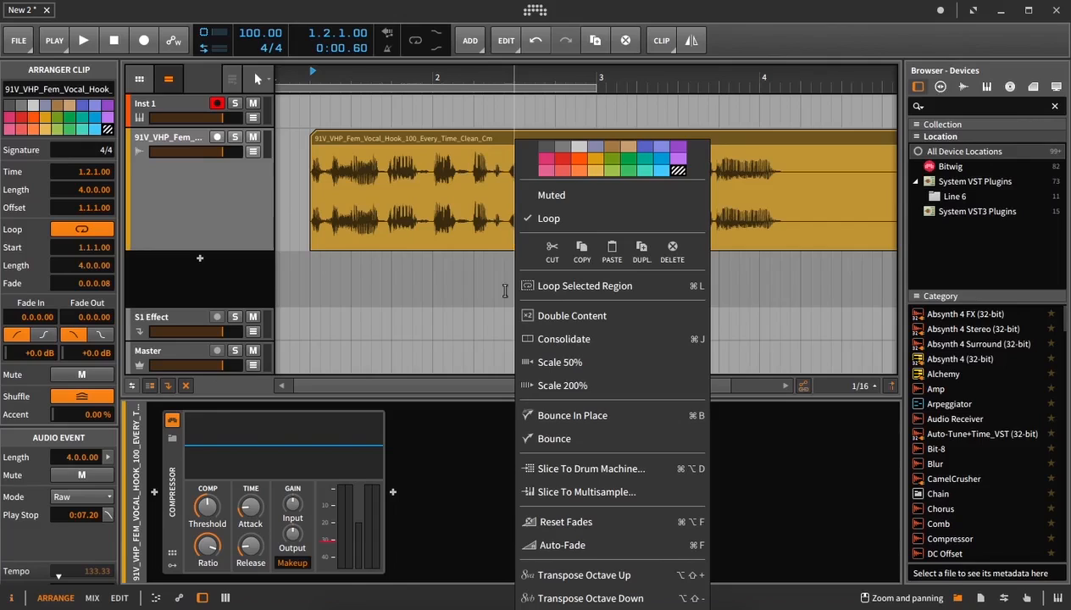
{"action": "left_click", "coordinate": [554, 437]}
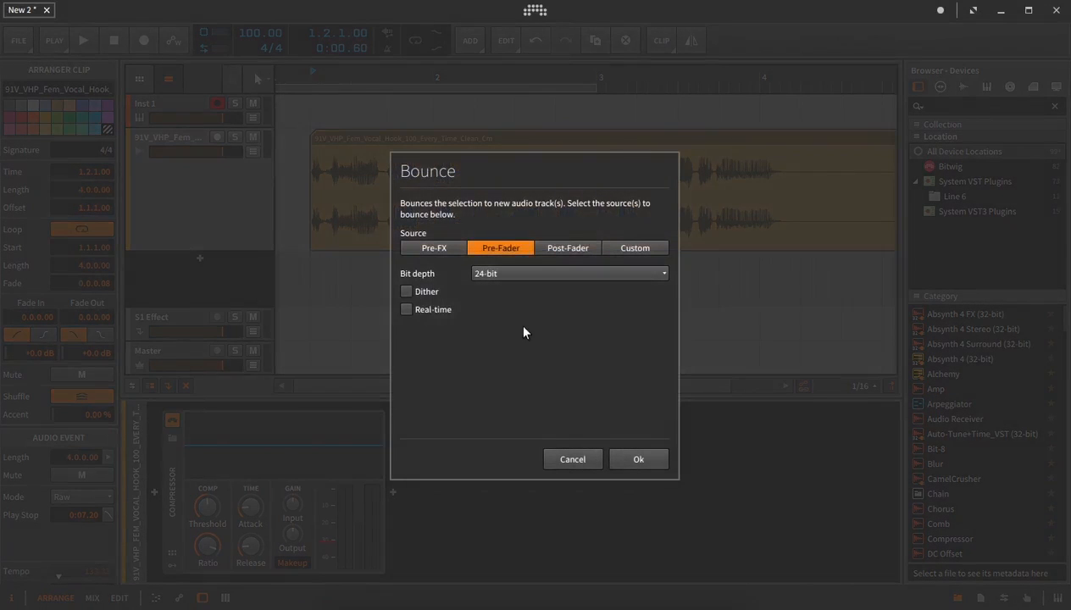
{"action": "left_click", "coordinate": [638, 459]}
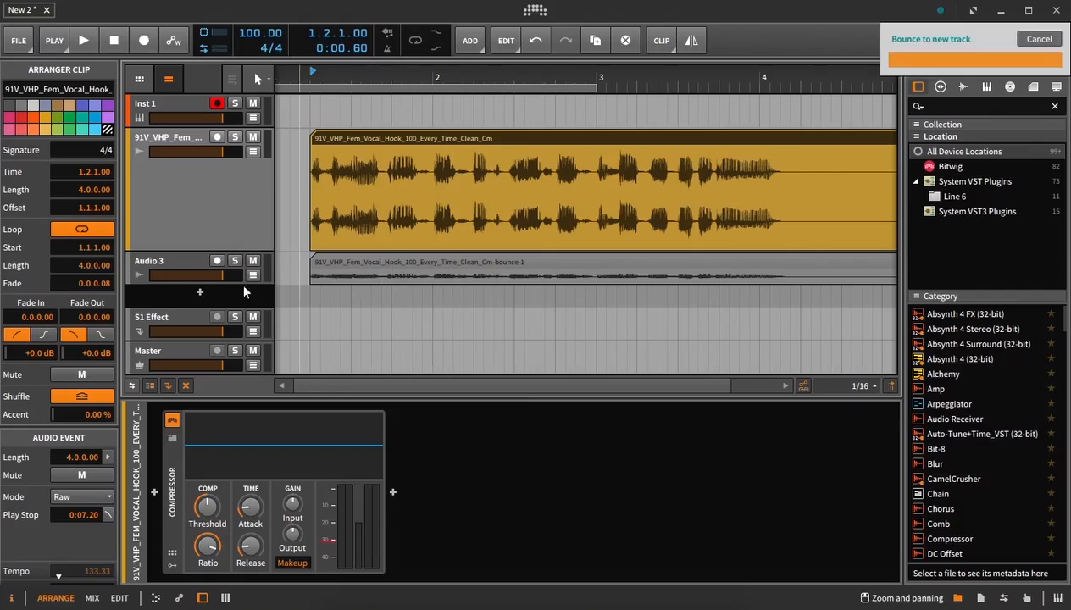
Enlarge the bounced audio track and compare its waveform with the original vocal clip.
{"action": "left_click_drag", "start_coordinate": [239, 282], "coordinate": [239, 415]}
{"action": "scroll", "coordinate": [421, 242], "scroll_direction": "down", "scroll_amount": 3}
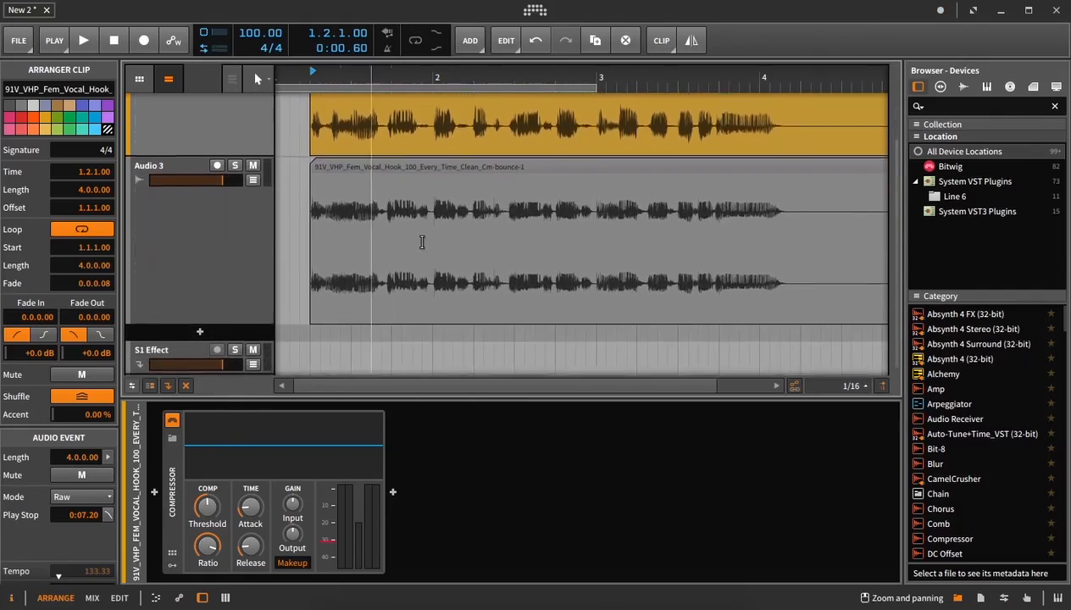
{"action": "scroll", "coordinate": [373, 245], "scroll_direction": "up", "scroll_amount": 1}
{"action": "scroll", "coordinate": [330, 203], "scroll_direction": "up", "scroll_amount": 1}
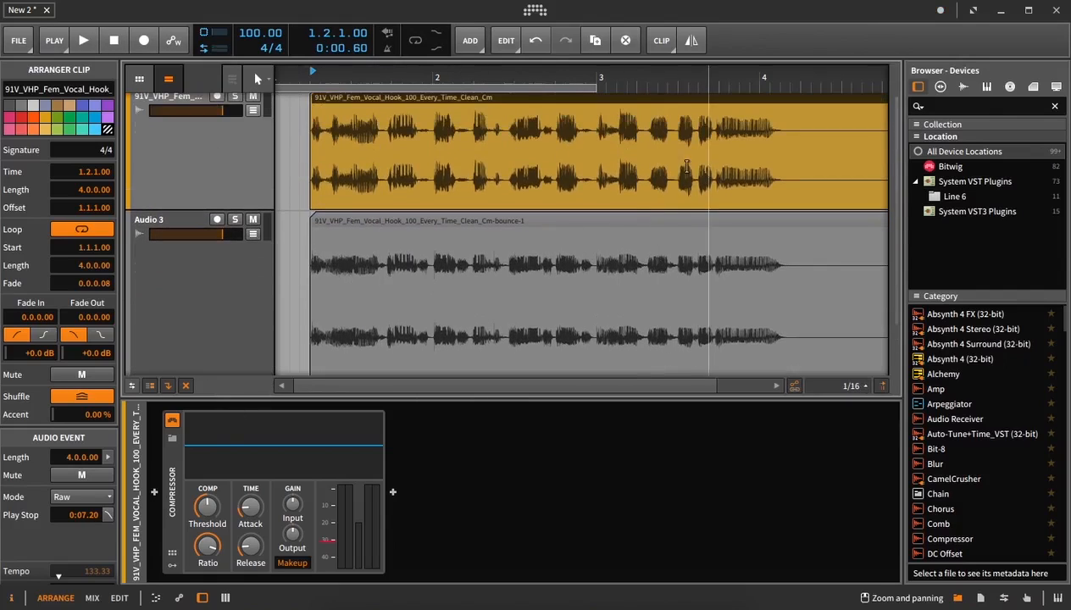
Delete the bounced audio track Audio 3.
{"action": "left_click", "coordinate": [169, 225]}
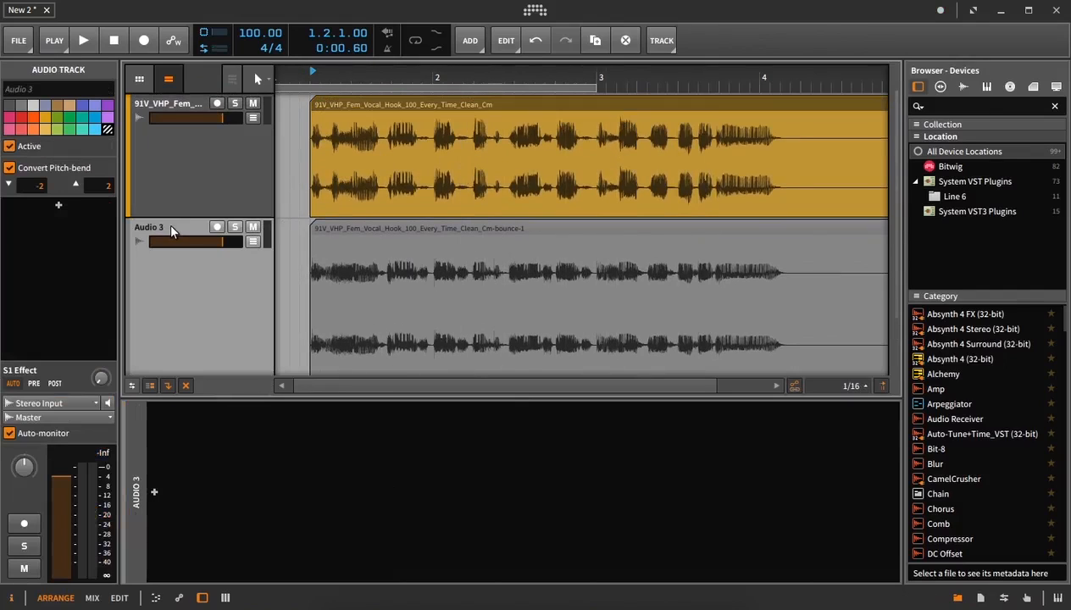
{"action": "key", "text": "Delete"}
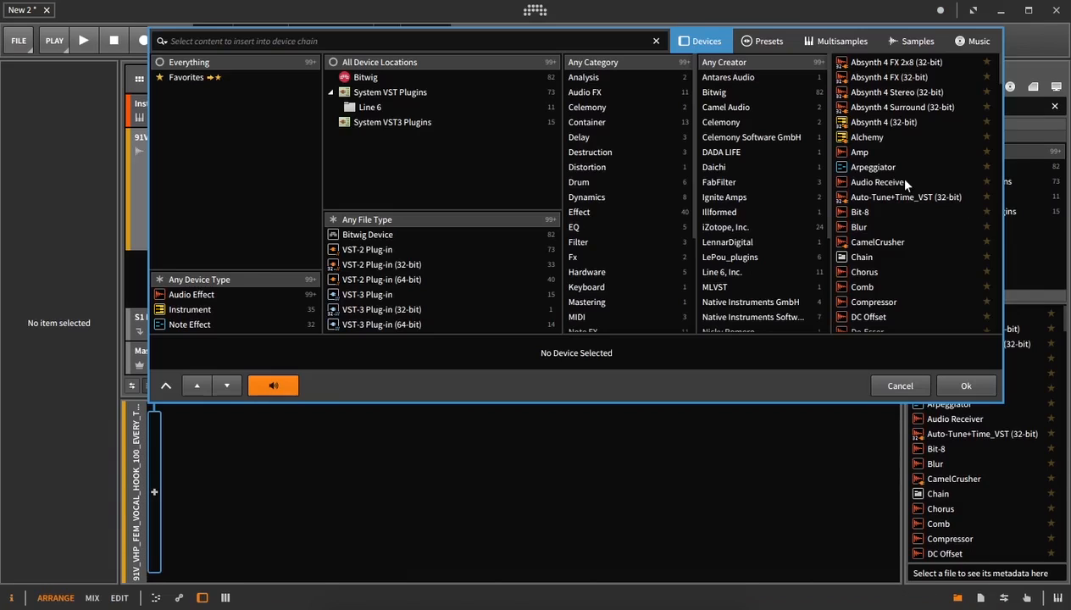
Insert the Bitwig Reverb device on the vocal track.
{"action": "left_click", "coordinate": [398, 93]}
{"action": "left_click", "coordinate": [440, 77]}
{"action": "scroll", "coordinate": [925, 186], "scroll_direction": "down", "scroll_amount": 15}
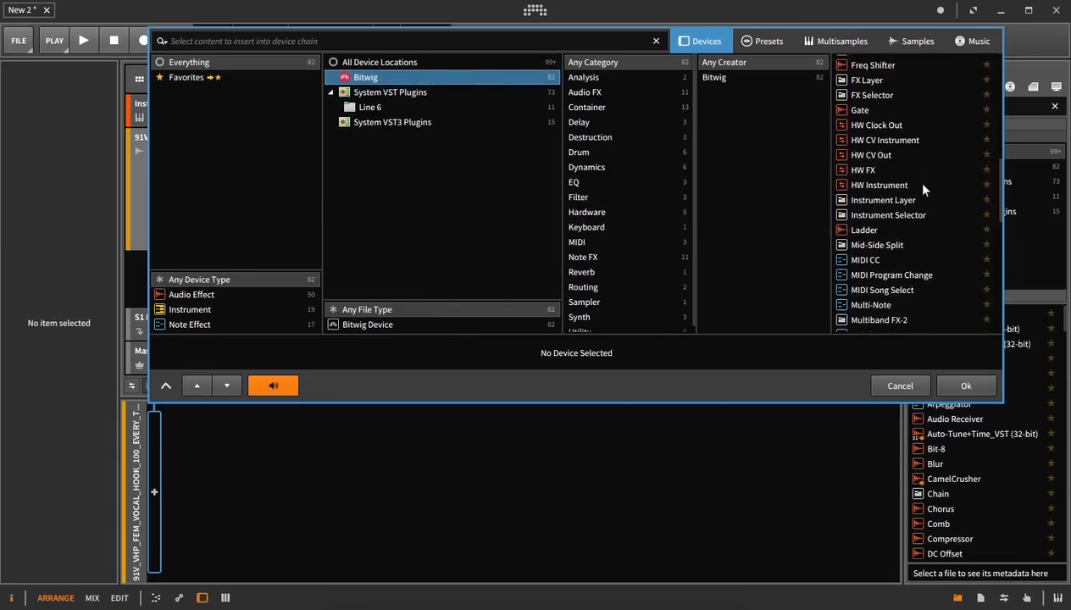
{"action": "scroll", "coordinate": [898, 212], "scroll_direction": "down", "scroll_amount": 2}
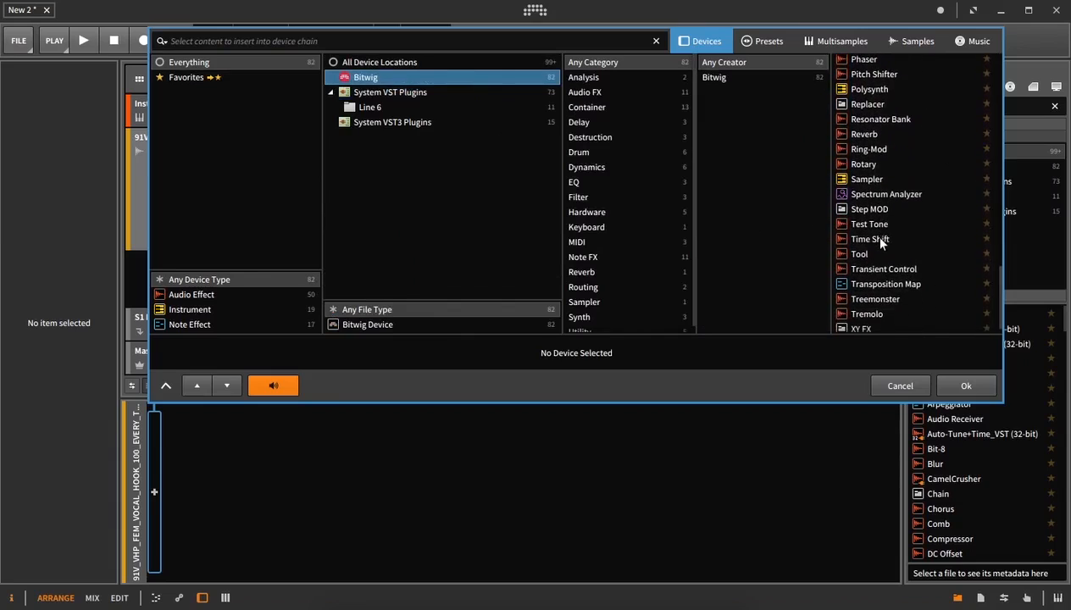
{"action": "left_click", "coordinate": [868, 115]}
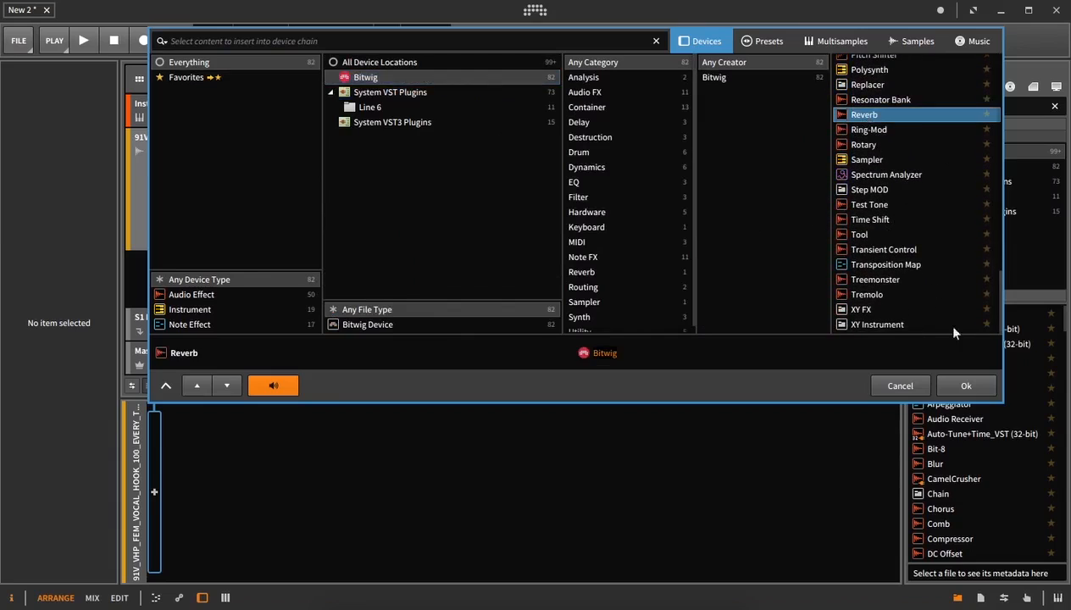
{"action": "left_click", "coordinate": [964, 386]}
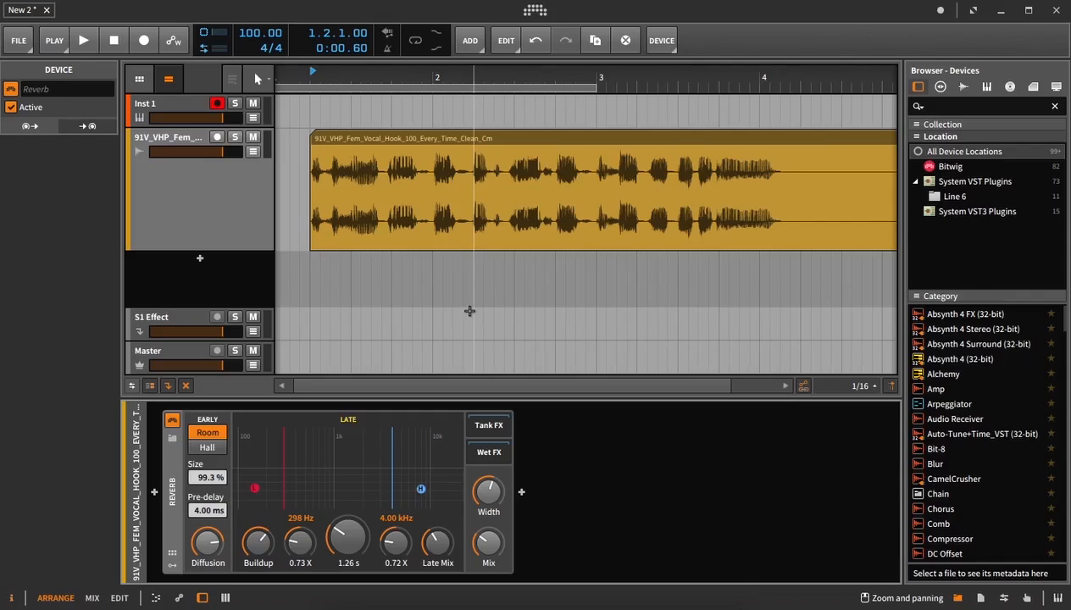
Audition the vocal clip from 1.2.1 while raising the Reverb's mix, and bring the mix back down to about 2.5 %.
{"action": "left_click", "coordinate": [310, 191]}
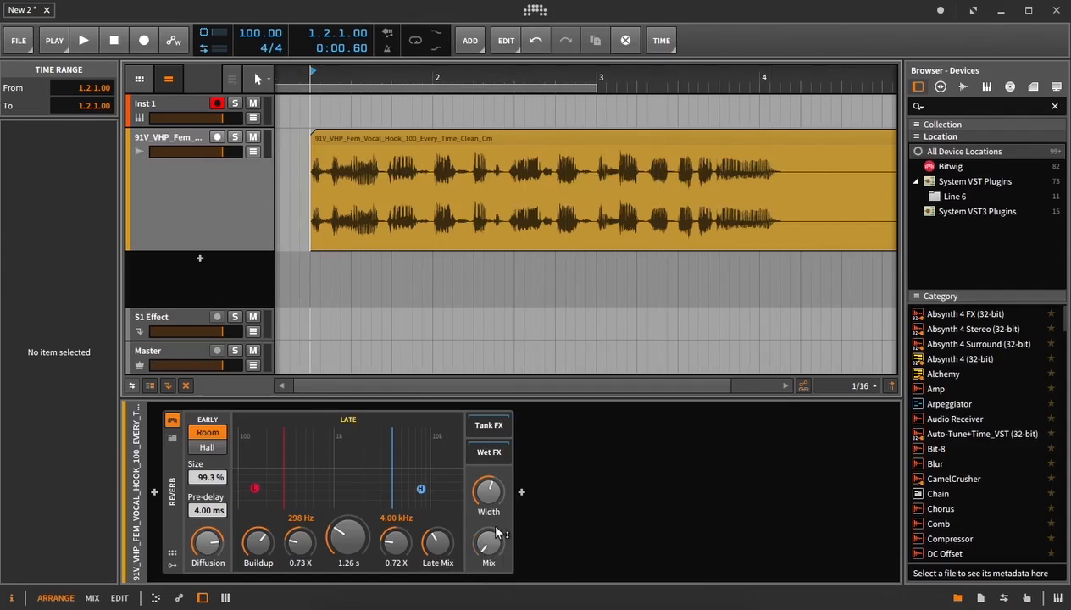
{"action": "key", "text": "space"}
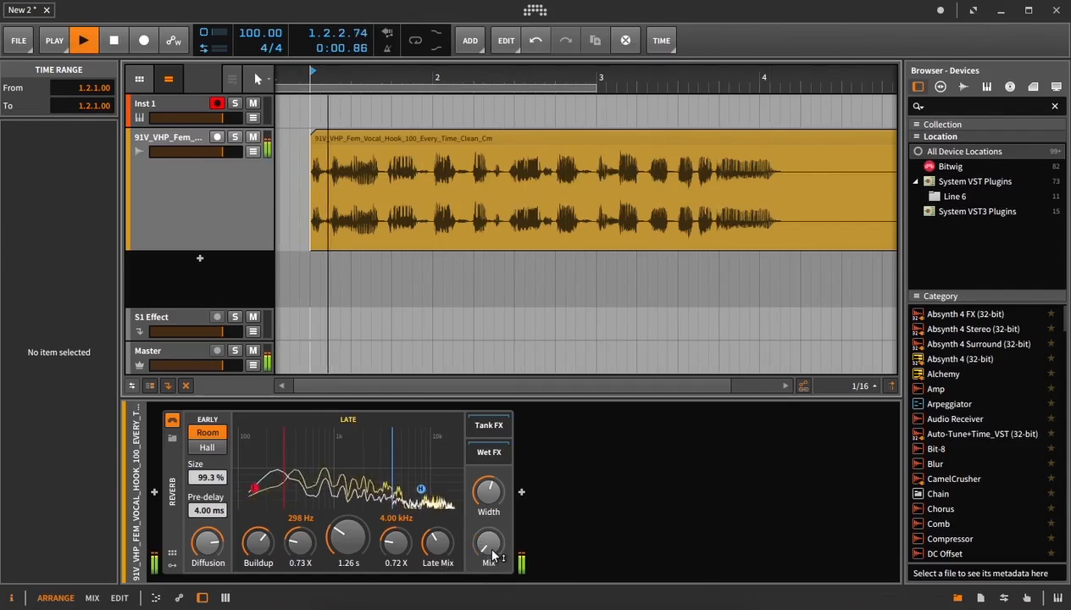
{"action": "left_click_drag", "start_coordinate": [491, 549], "coordinate": [490, 509]}
{"action": "key", "text": "space"}
{"action": "left_click_drag", "start_coordinate": [494, 547], "coordinate": [494, 589]}
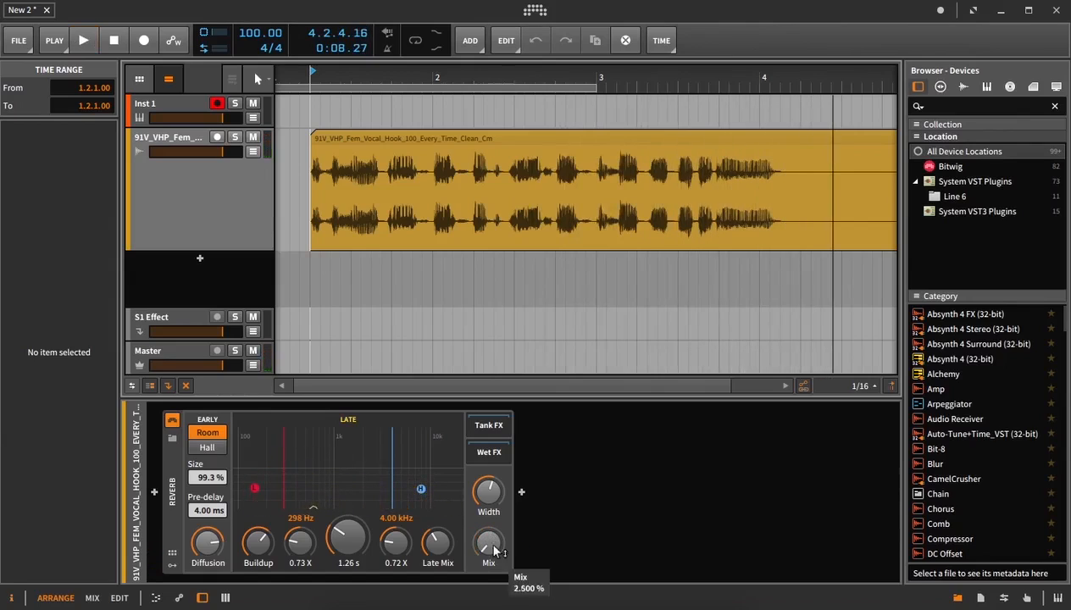
{"action": "mouse_move", "coordinate": [494, 559]}
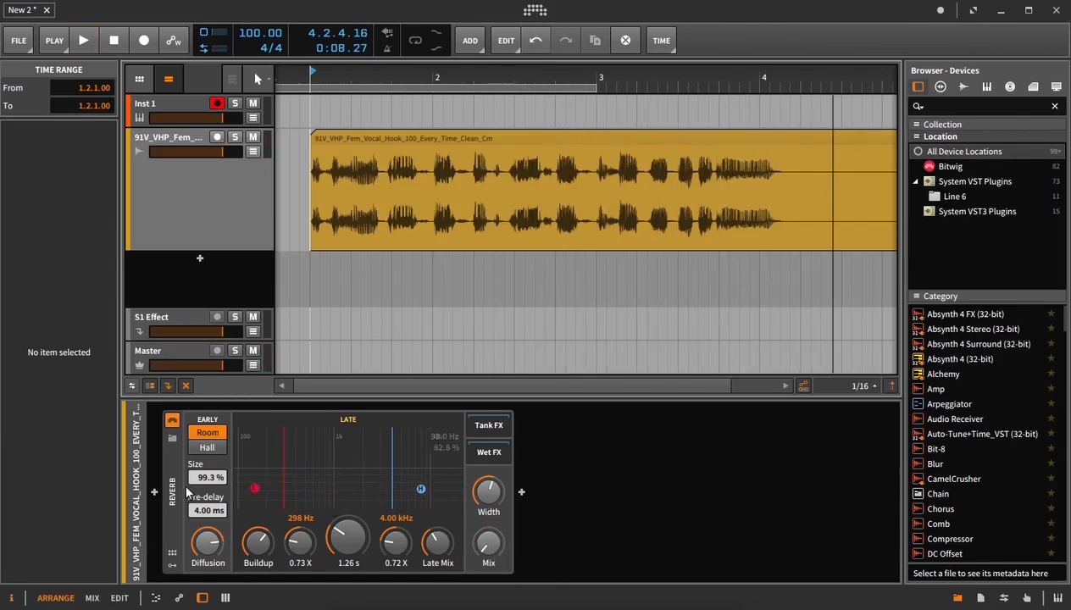
Replace the Reverb on the vocal track with a Bitwig Delay-2 device.
{"action": "left_click", "coordinate": [154, 491]}
{"action": "left_click", "coordinate": [866, 197]}
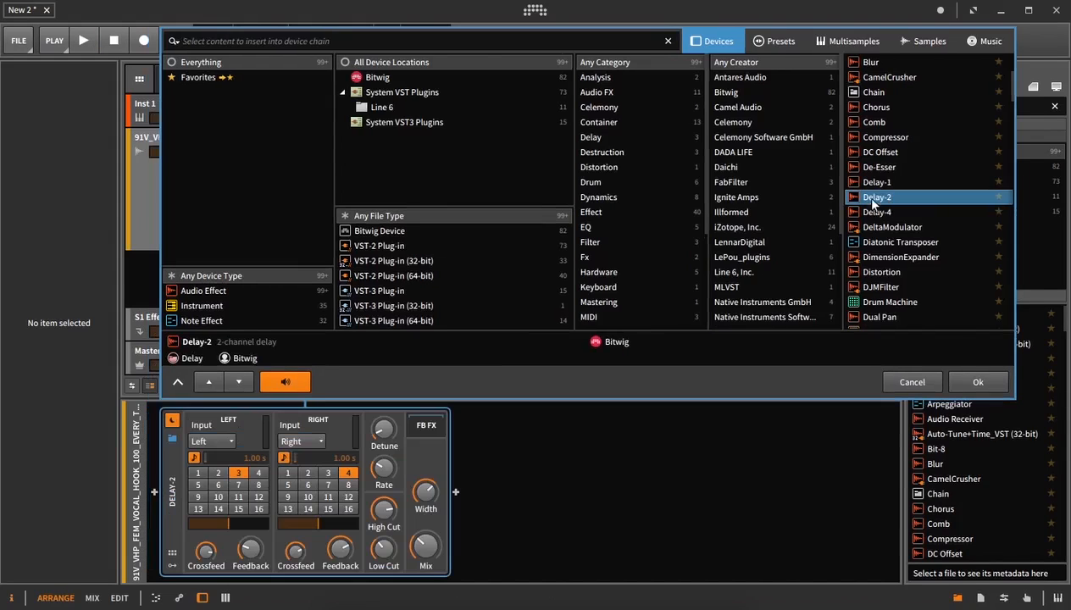
{"action": "left_click", "coordinate": [980, 384]}
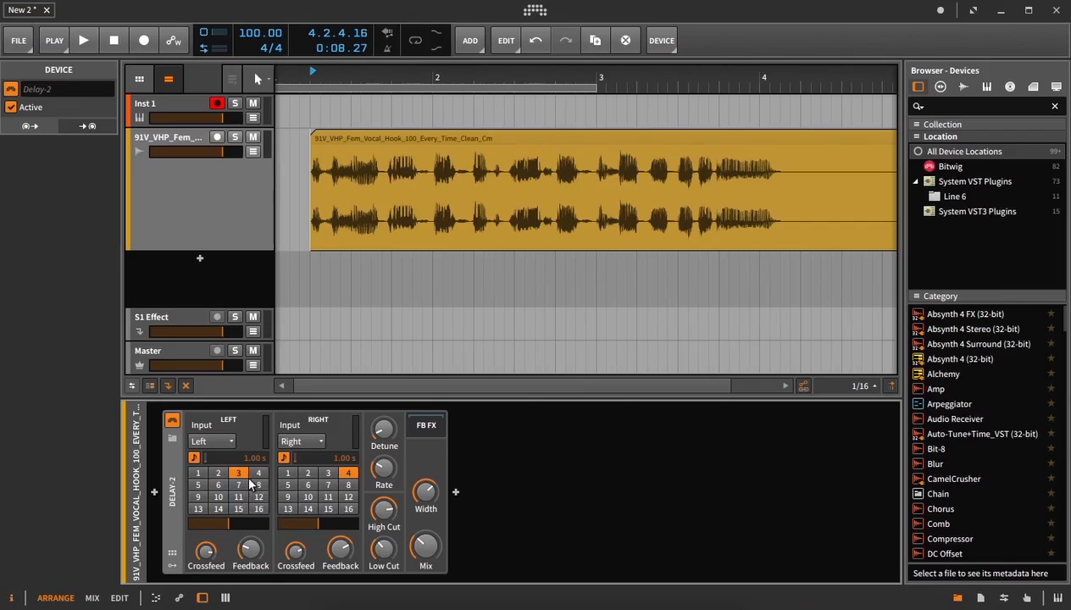
Play the vocal clip from 1.2.1 and again from 3.3.2, stopping after each phrase to hear the delay's echoes.
{"action": "left_click", "coordinate": [301, 289]}
{"action": "key", "text": "space"}
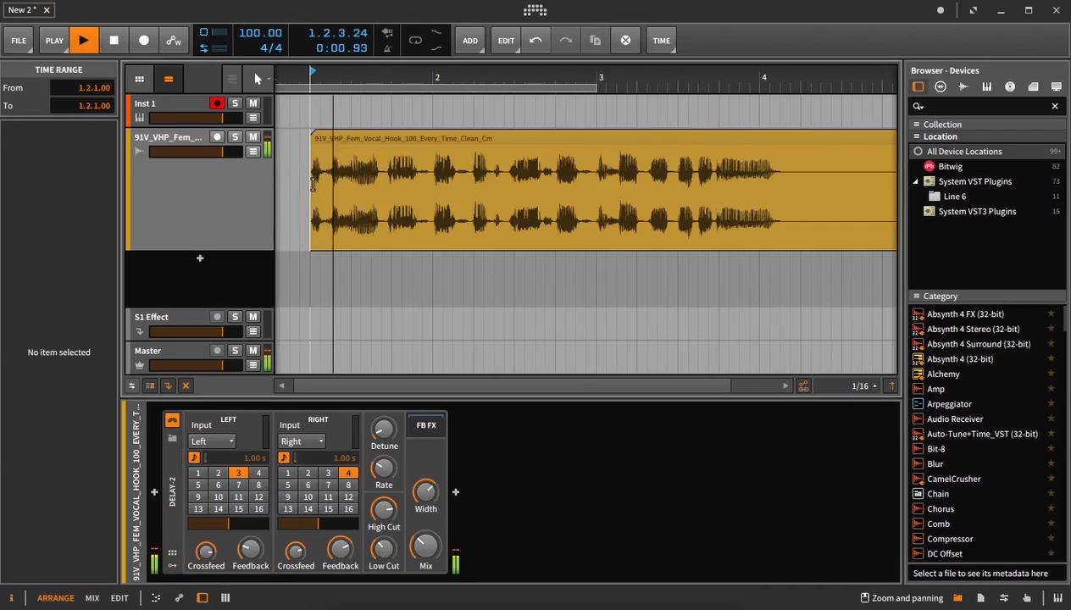
{"action": "key", "text": "space"}
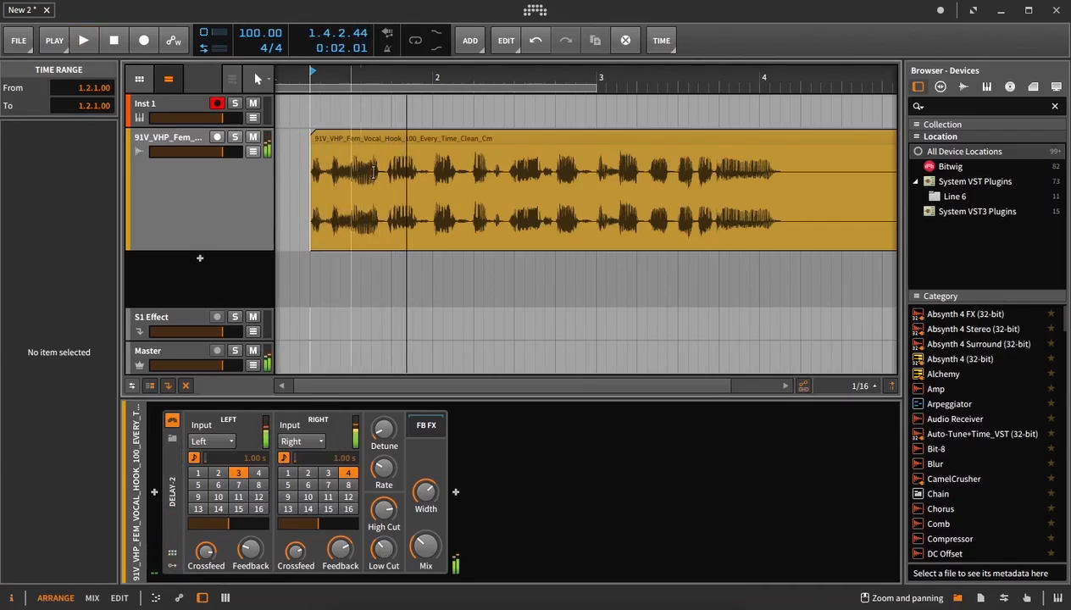
{"action": "left_click", "coordinate": [683, 183]}
{"action": "key", "text": "space"}
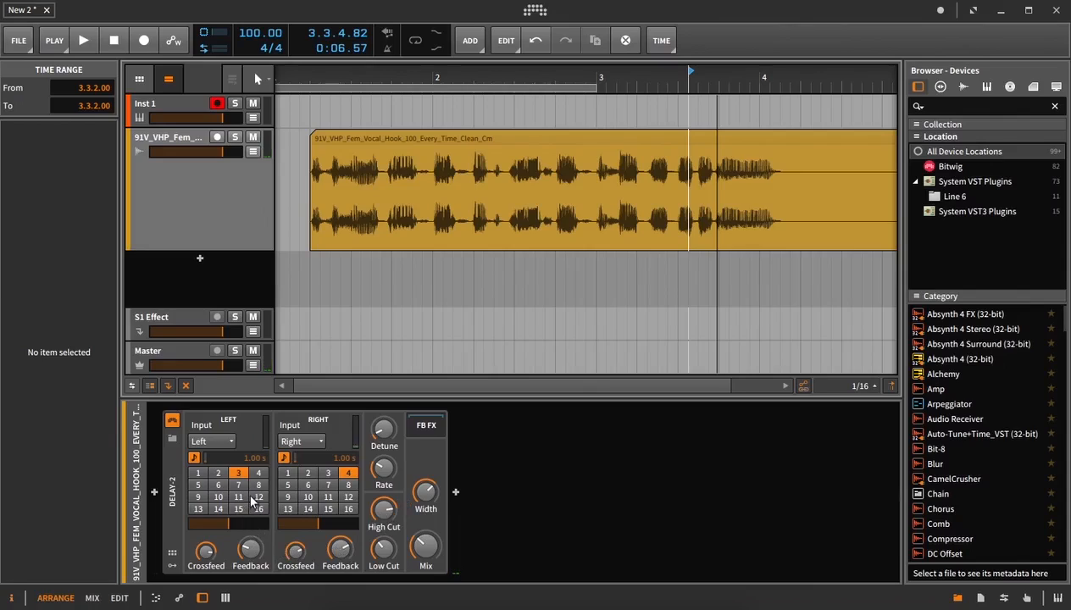
Set both the left and right inputs of the Delay-2 to Mono.
{"action": "left_click", "coordinate": [175, 491]}
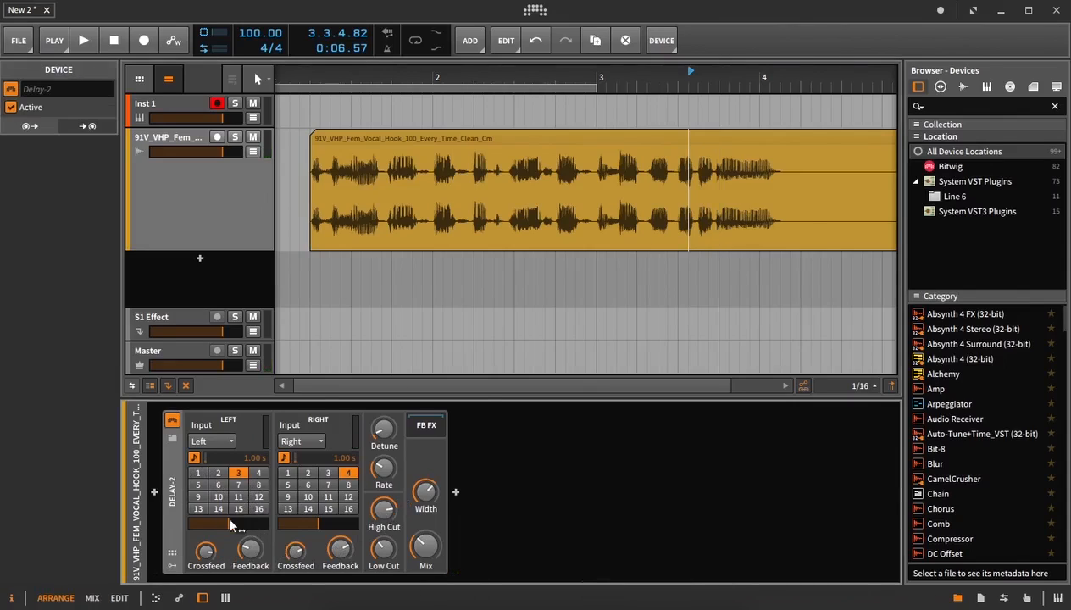
{"action": "left_click", "coordinate": [302, 443]}
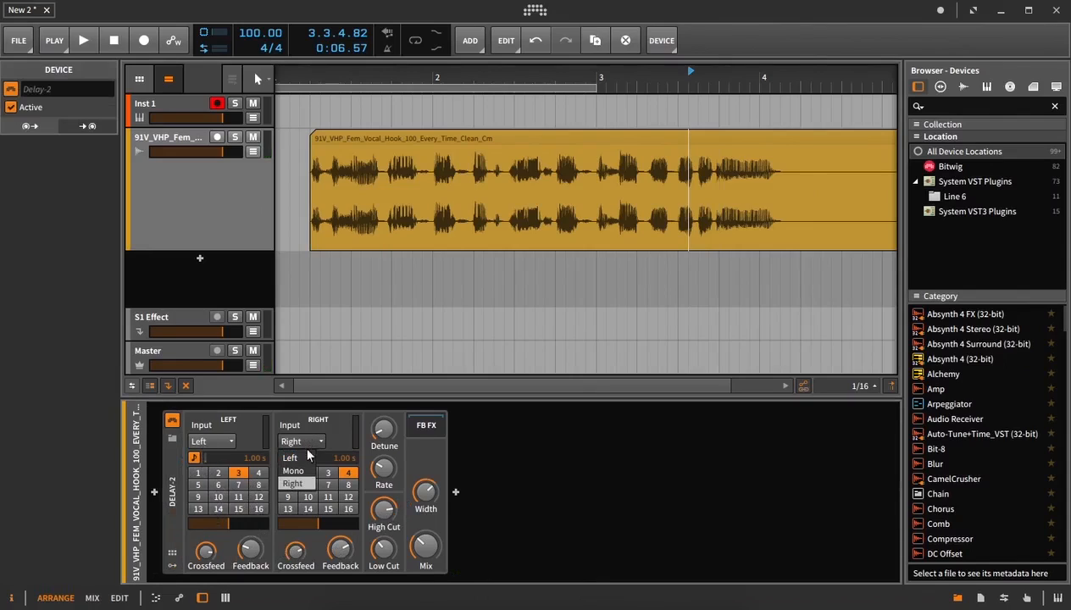
{"action": "left_click", "coordinate": [293, 474]}
{"action": "left_click", "coordinate": [224, 443]}
{"action": "left_click", "coordinate": [217, 465]}
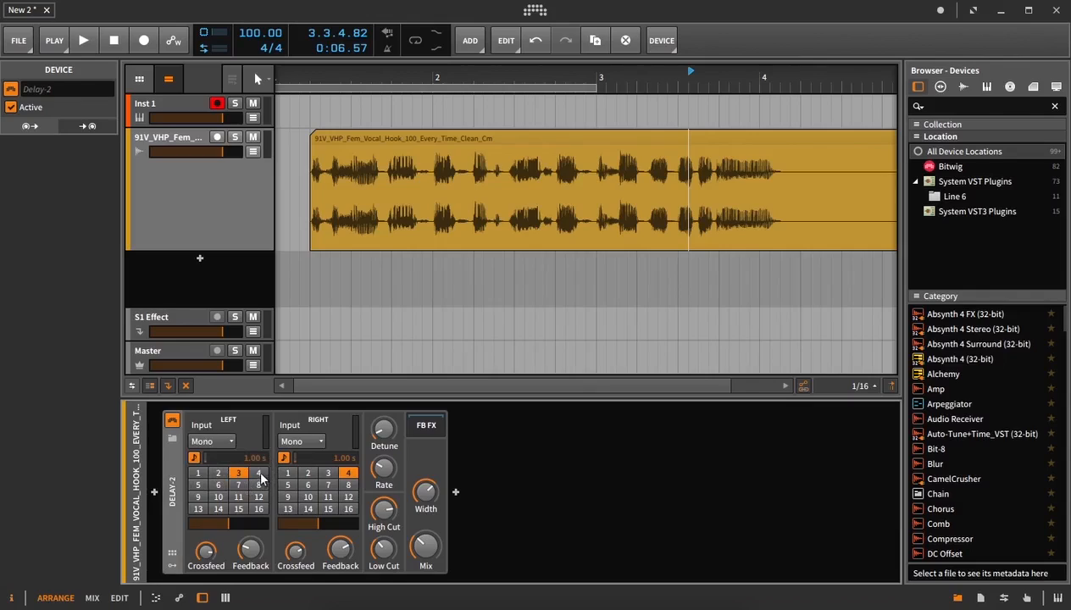
Try the 3, 2 and 1 settings for the Delay-2's left delay time, and settle on 4.
{"action": "left_click", "coordinate": [258, 473]}
{"action": "left_click", "coordinate": [238, 477]}
{"action": "left_click", "coordinate": [217, 473]}
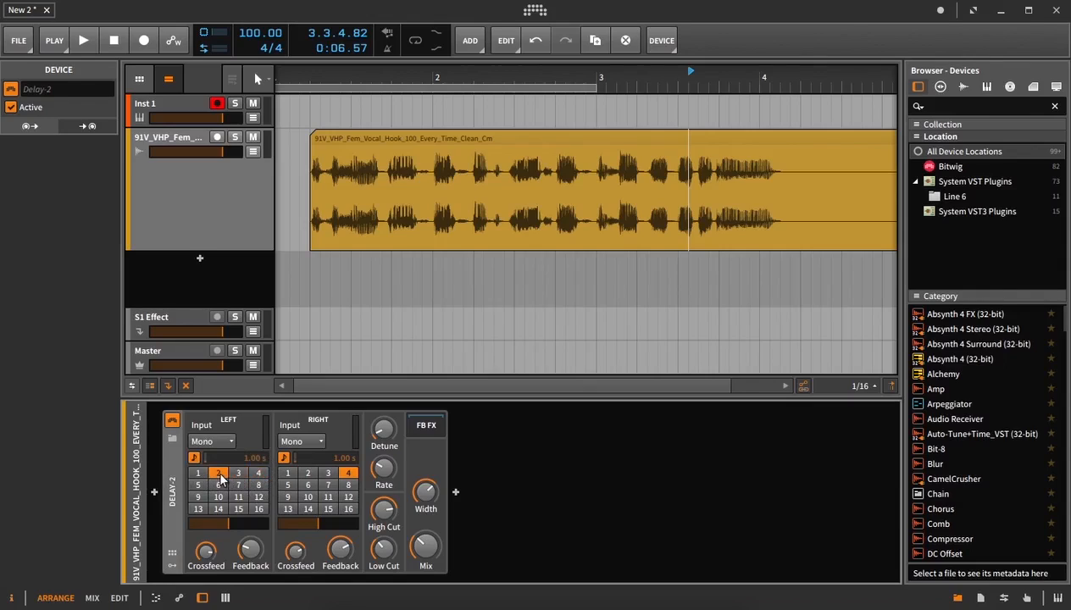
{"action": "left_click", "coordinate": [198, 475]}
{"action": "left_click", "coordinate": [238, 474]}
{"action": "left_click", "coordinate": [258, 474]}
Play the start of the vocal clip from 1.2.1 in short bursts to hear the mono delay echoes.
{"action": "left_click", "coordinate": [320, 198]}
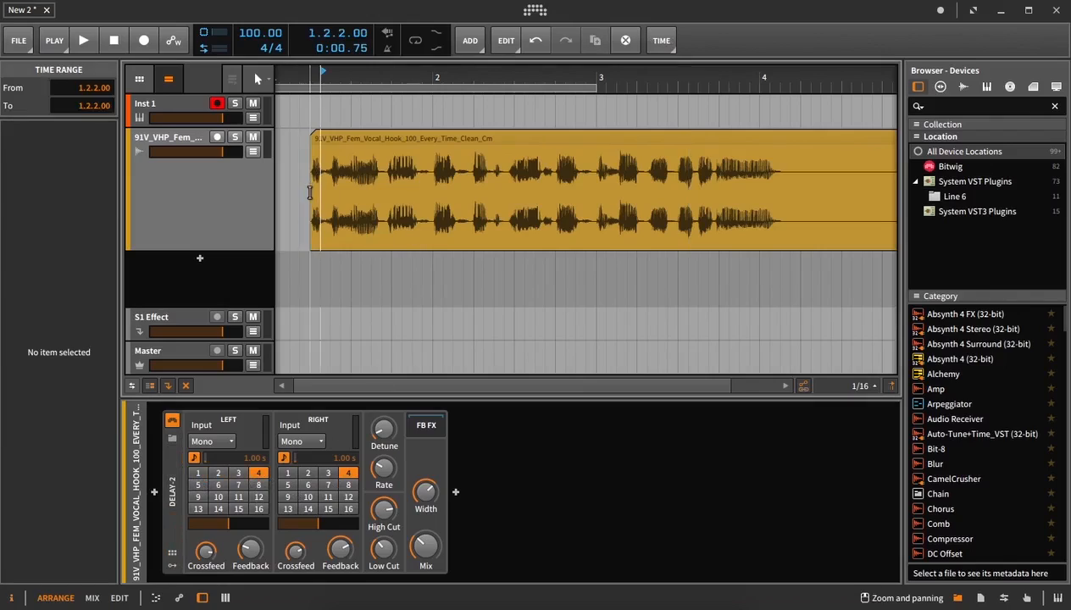
{"action": "left_click", "coordinate": [310, 193]}
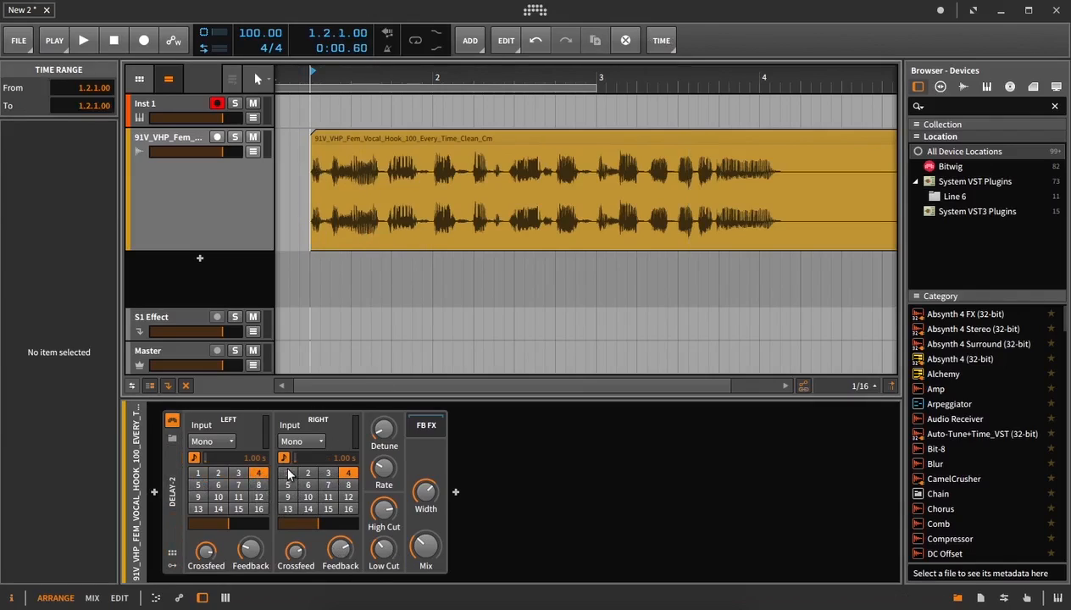
{"action": "key", "text": "space"}
{"action": "key", "text": "space"}
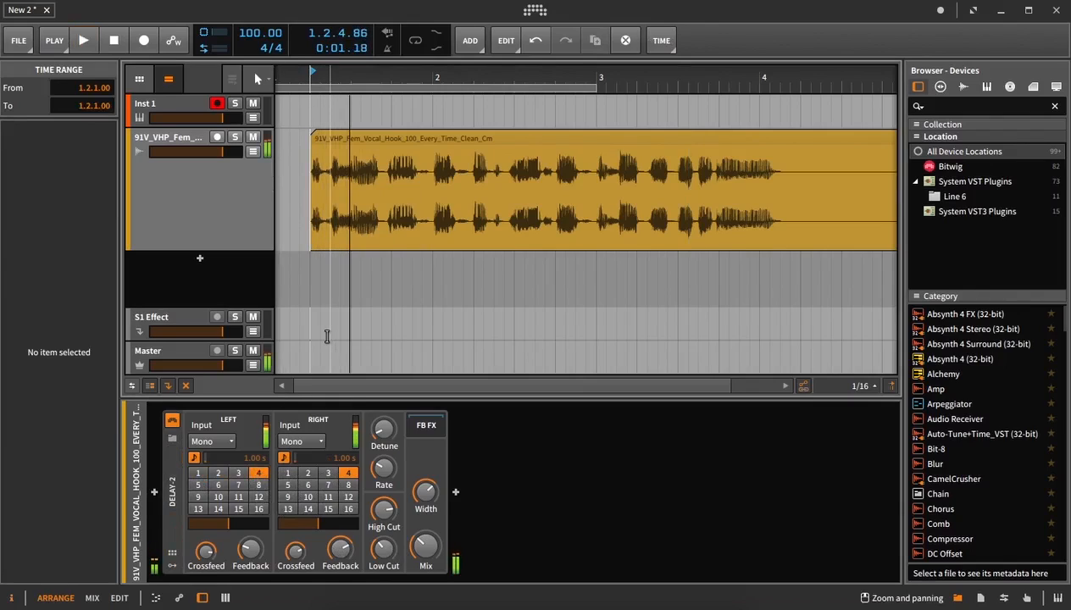
{"action": "key", "text": "space"}
{"action": "key", "text": "space"}
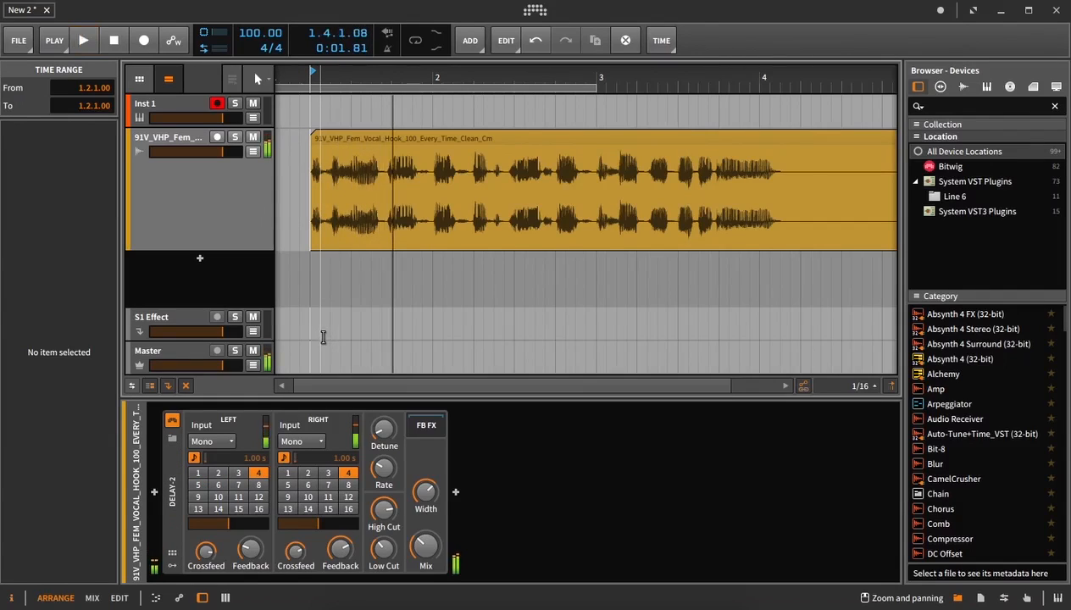
Lower the Delay-2's mix in small stages, replaying the vocal clip from 1.2.1 between adjustments.
{"action": "mouse_move", "coordinate": [423, 549]}
{"action": "left_click_drag", "start_coordinate": [423, 549], "coordinate": [422, 557]}
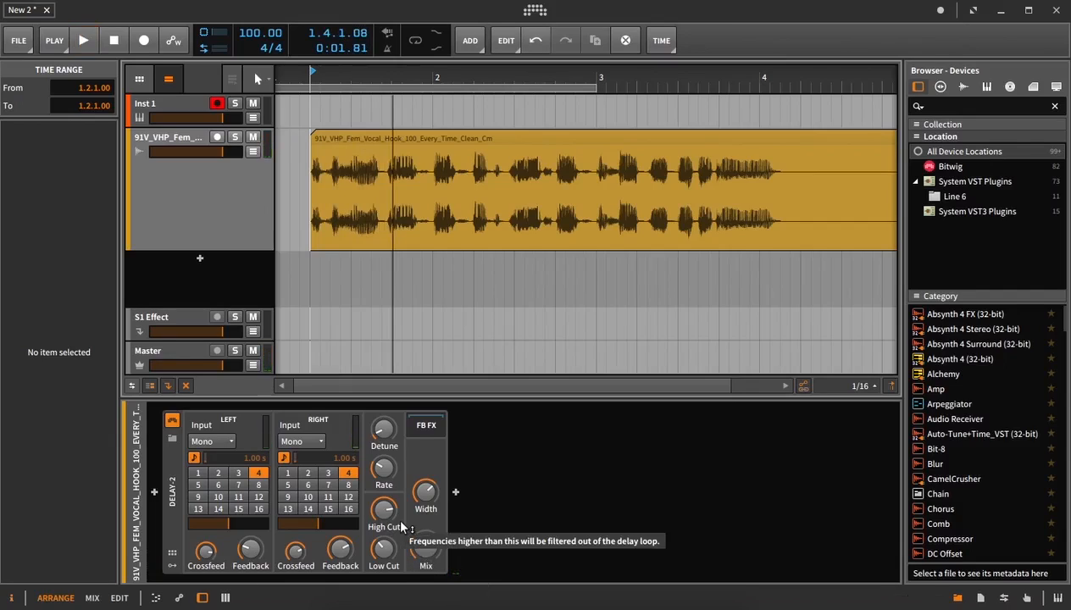
{"action": "key", "text": "space"}
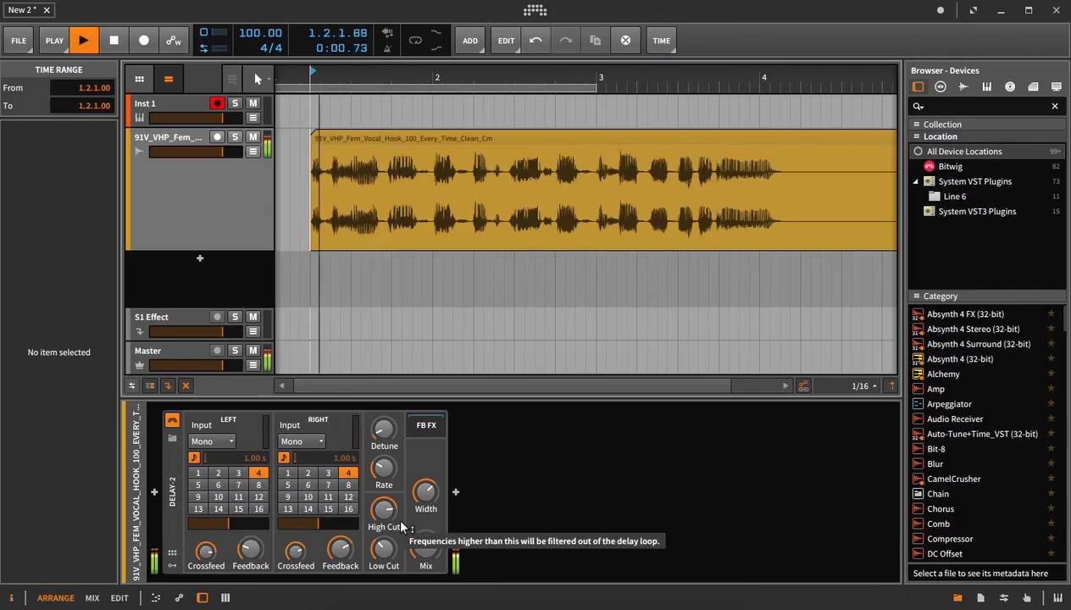
{"action": "key", "text": "space"}
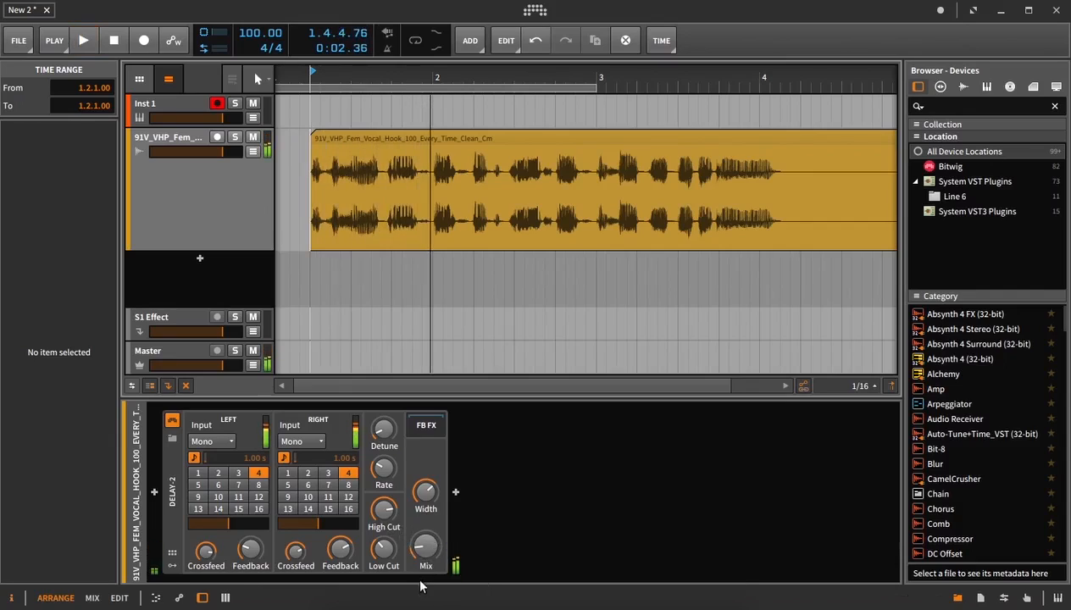
{"action": "left_click_drag", "start_coordinate": [424, 549], "coordinate": [424, 555]}
{"action": "key", "text": "space"}
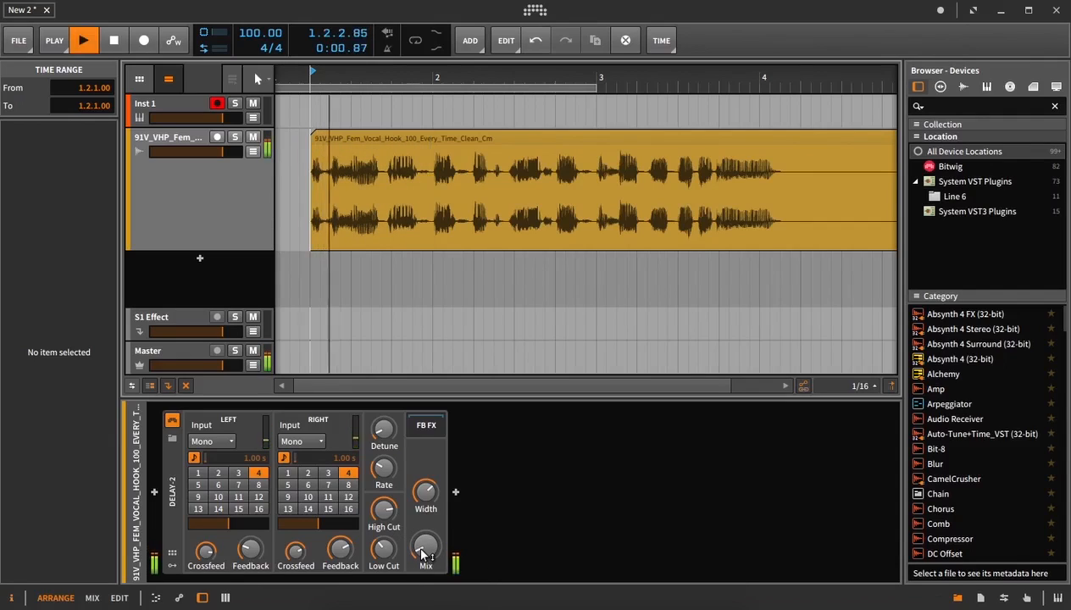
{"action": "key", "text": "space"}
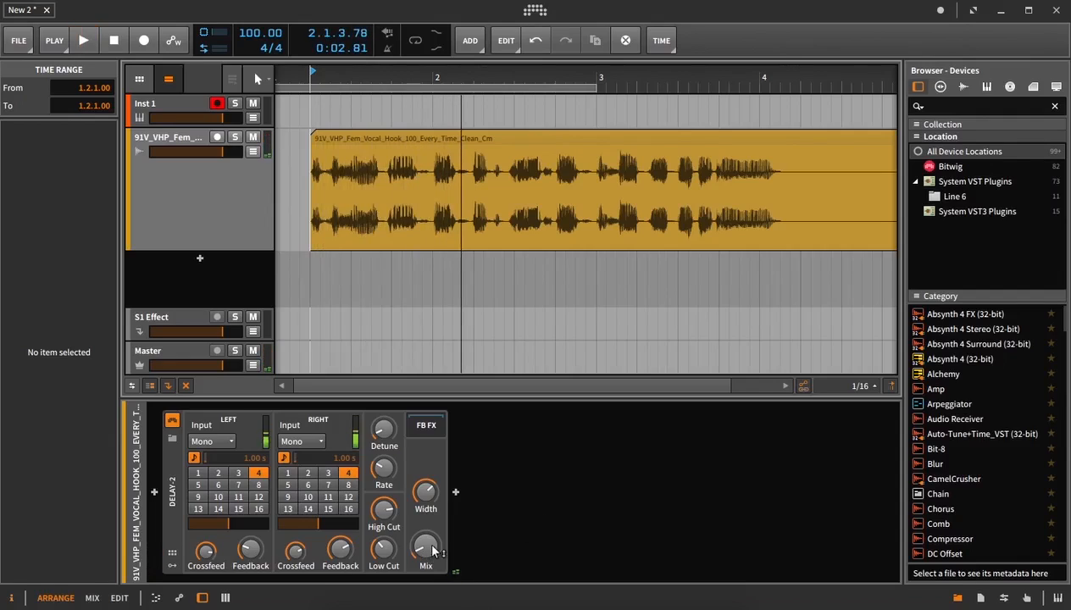
{"action": "left_click_drag", "start_coordinate": [431, 546], "coordinate": [431, 553]}
Replace the Delay-2 with a Bit-8 device, and view the available audio effects without inserting another.
{"action": "left_click", "coordinate": [180, 490]}
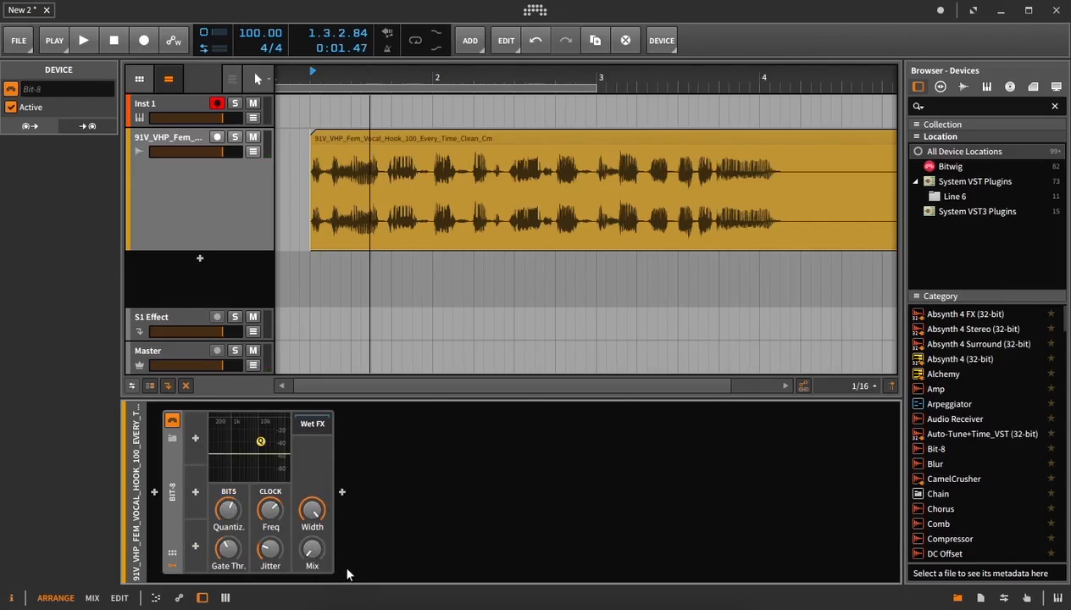
{"action": "double_click", "coordinate": [412, 527]}
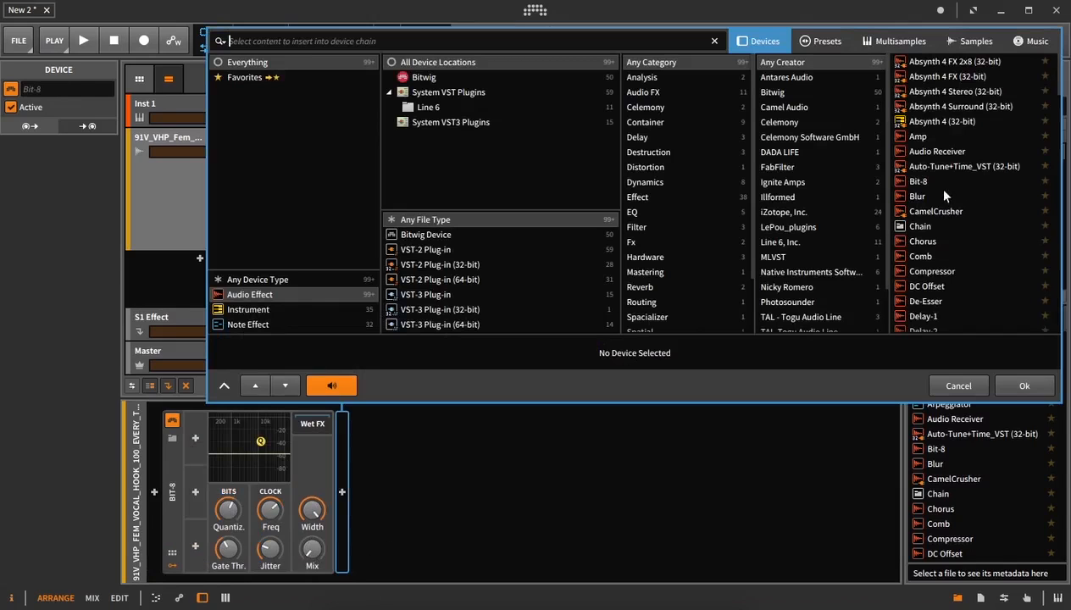
{"action": "left_click", "coordinate": [949, 383]}
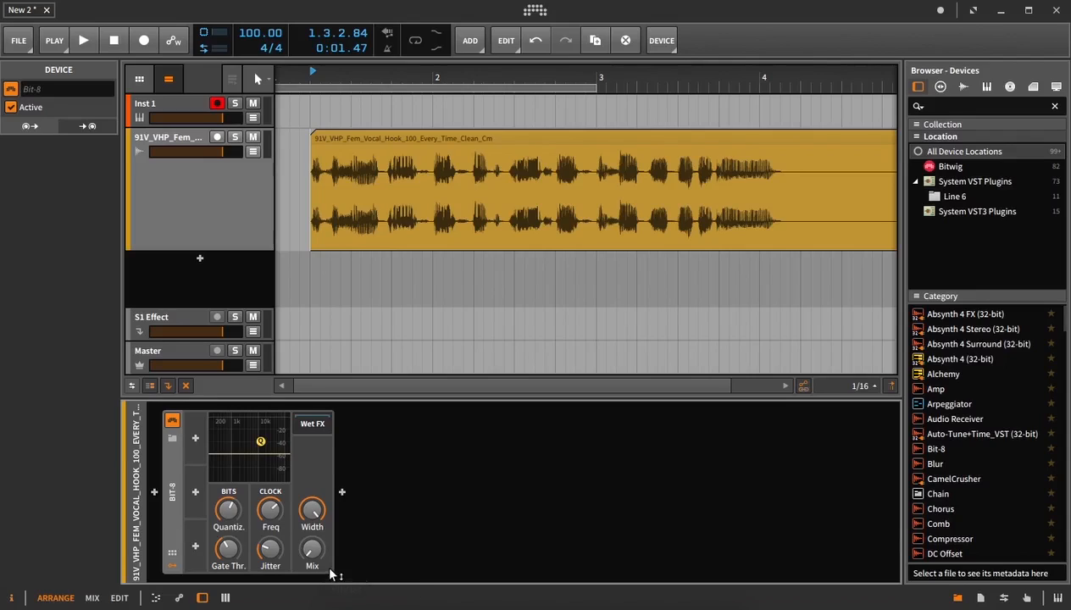
Play the vocal clip while raising the Bit-8's mix from 0 % to its maximum.
{"action": "left_click_drag", "start_coordinate": [322, 608], "coordinate": [322, 609]}
{"action": "mouse_move", "coordinate": [321, 554]}
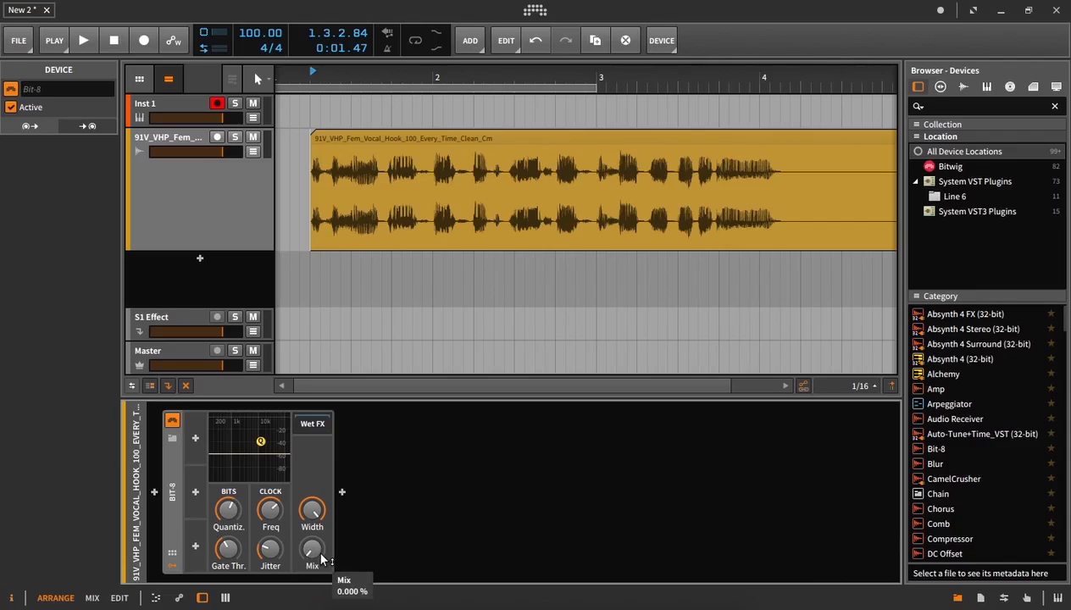
{"action": "key", "text": "space"}
{"action": "left_click_drag", "start_coordinate": [321, 555], "coordinate": [321, 491]}
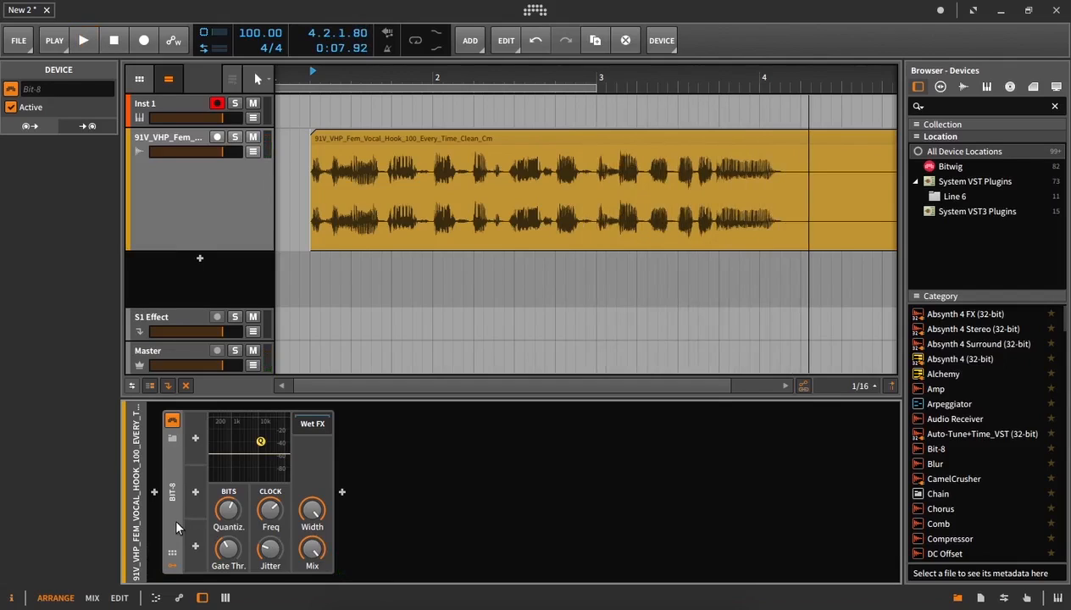
Replace the Bit-8 on the vocal track with a Flanger device.
{"action": "key", "text": "Delete"}
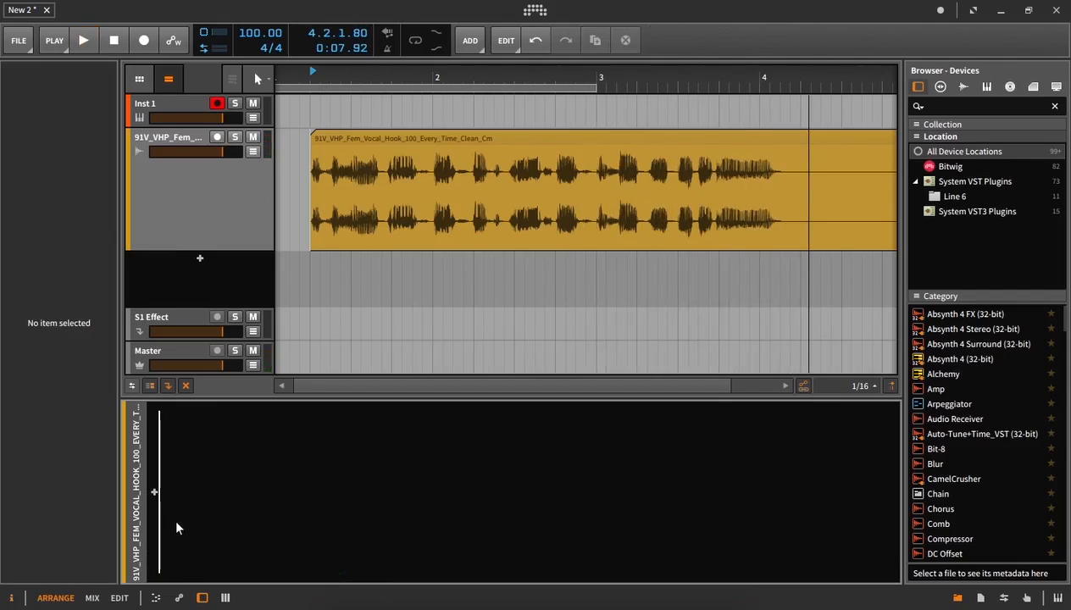
{"action": "double_click", "coordinate": [321, 526]}
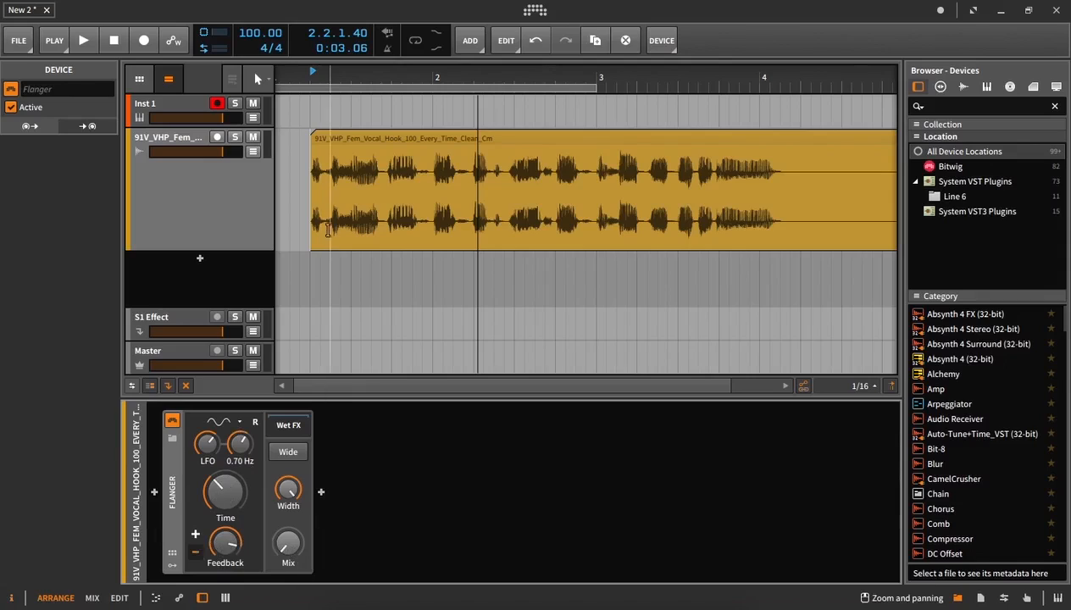
Audition the vocal clip from 1.2.1 while sweeping the Flanger's mix, and reduce its LFO amount and set the rate to 0.21 Hz.
{"action": "left_click", "coordinate": [306, 79]}
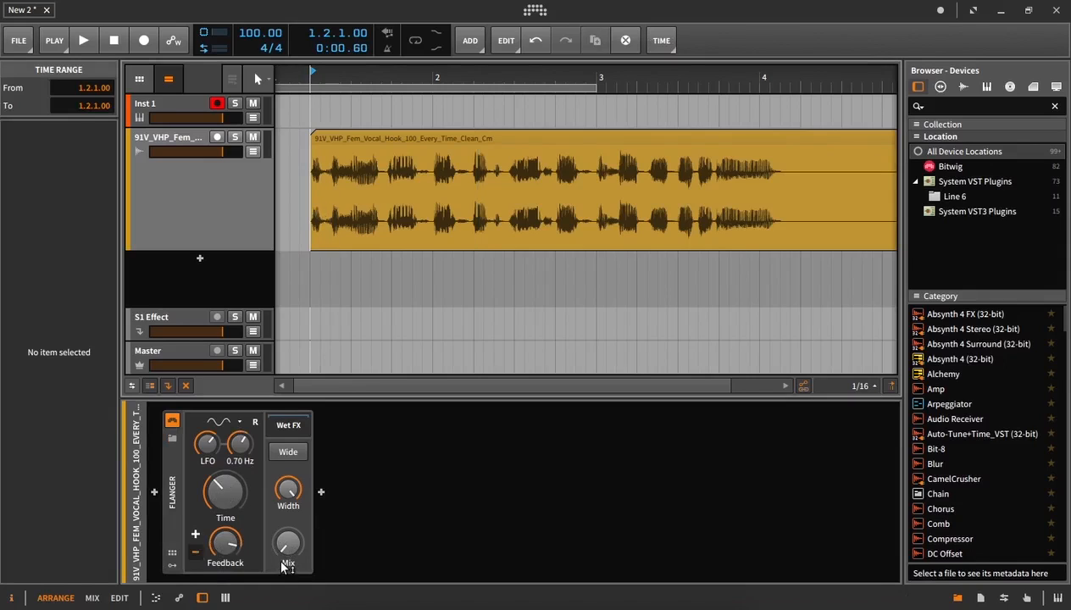
{"action": "key", "text": "space"}
{"action": "mouse_move", "coordinate": [285, 546]}
{"action": "left_mouse_down"}
{"action": "mouse_move", "coordinate": [285, 385]}
{"action": "mouse_move", "coordinate": [288, 552]}
{"action": "left_mouse_up"}
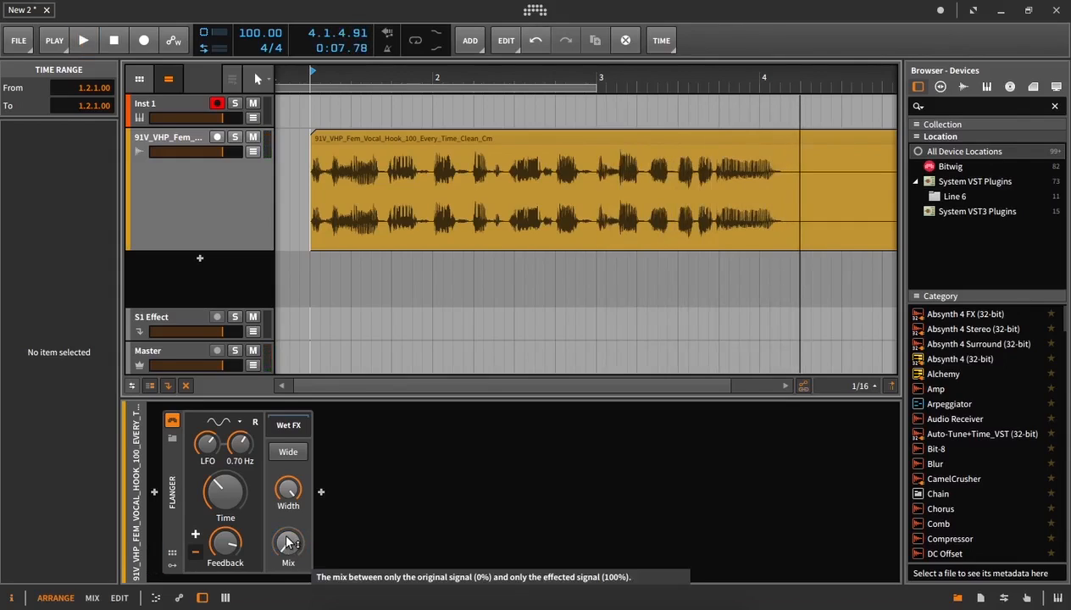
{"action": "left_click_drag", "start_coordinate": [207, 444], "coordinate": [208, 454]}
{"action": "left_click_drag", "start_coordinate": [240, 444], "coordinate": [241, 452]}
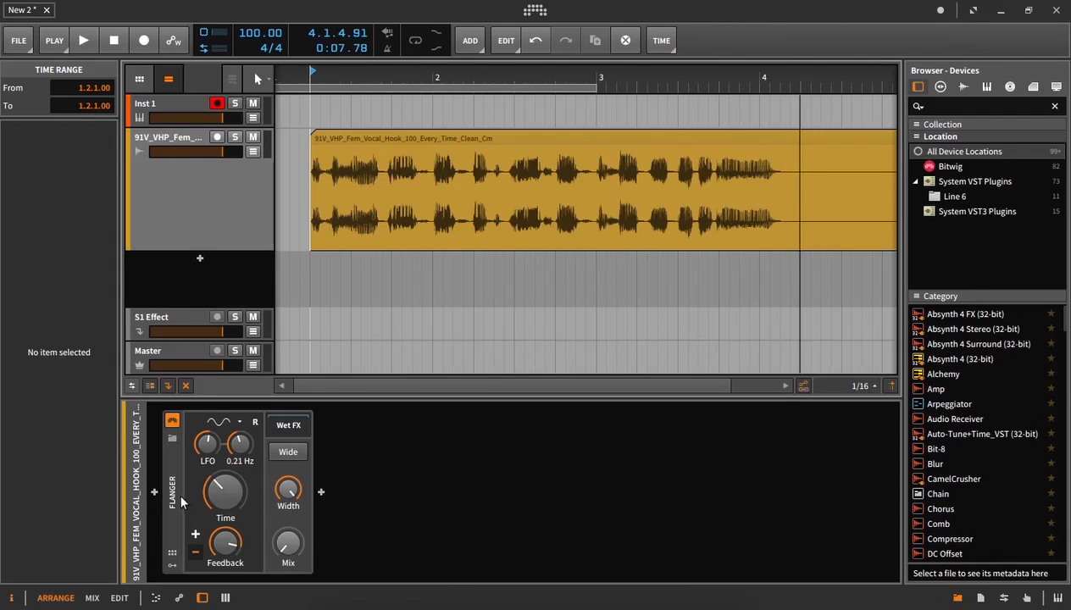
Replace the Flanger with a Rotary device and play the vocal clip from 1.2.1 to hear it.
{"action": "left_click", "coordinate": [175, 540]}
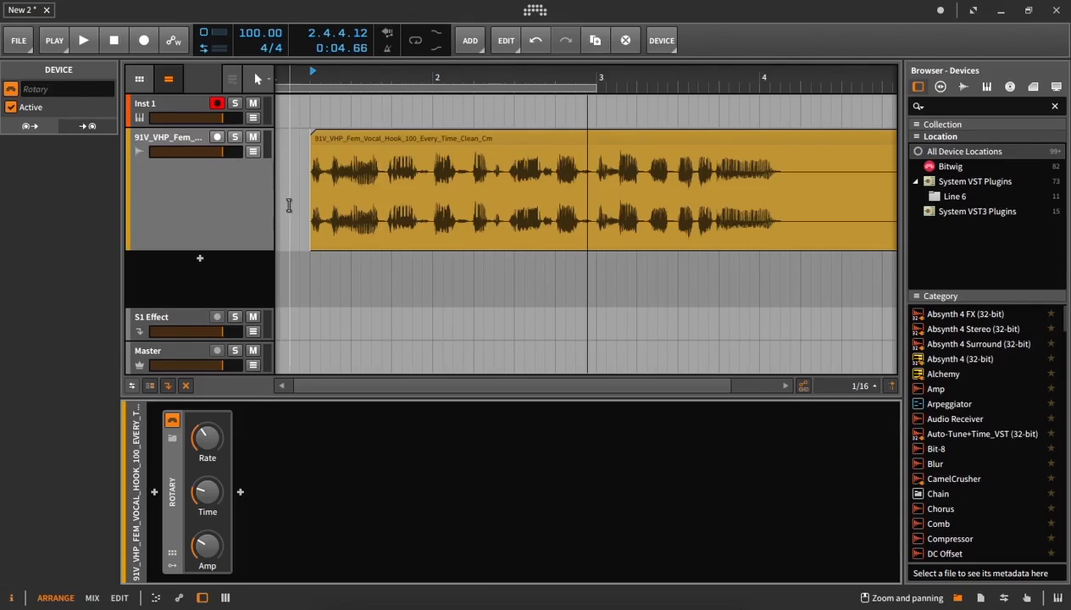
{"action": "left_click", "coordinate": [306, 237]}
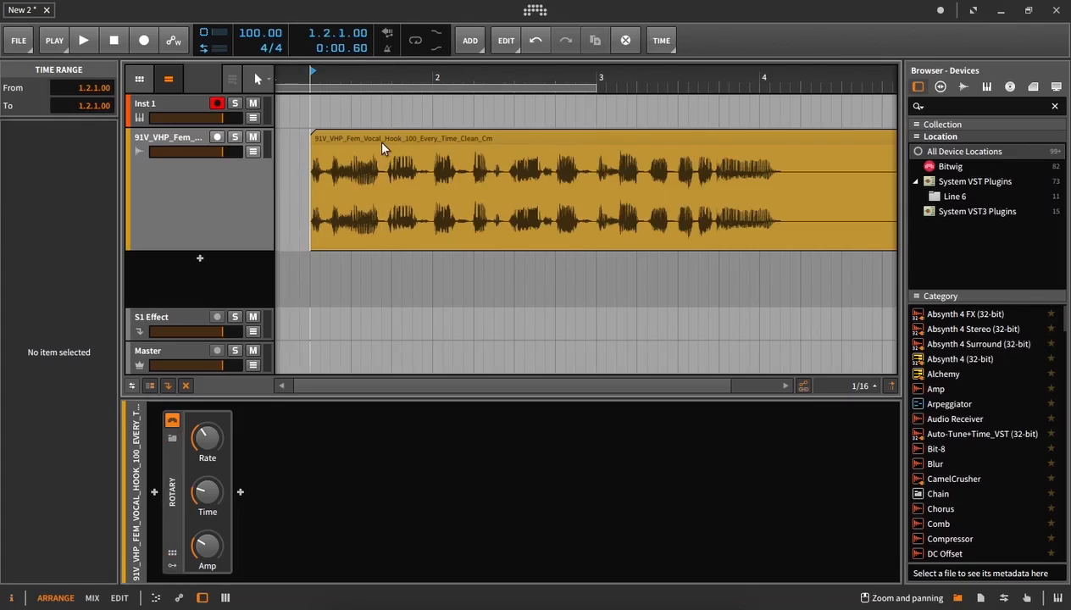
{"action": "mouse_move", "coordinate": [381, 78]}
{"action": "left_mouse_down"}
{"action": "mouse_move", "coordinate": [361, 61]}
{"action": "mouse_move", "coordinate": [392, 77]}
{"action": "left_mouse_up"}
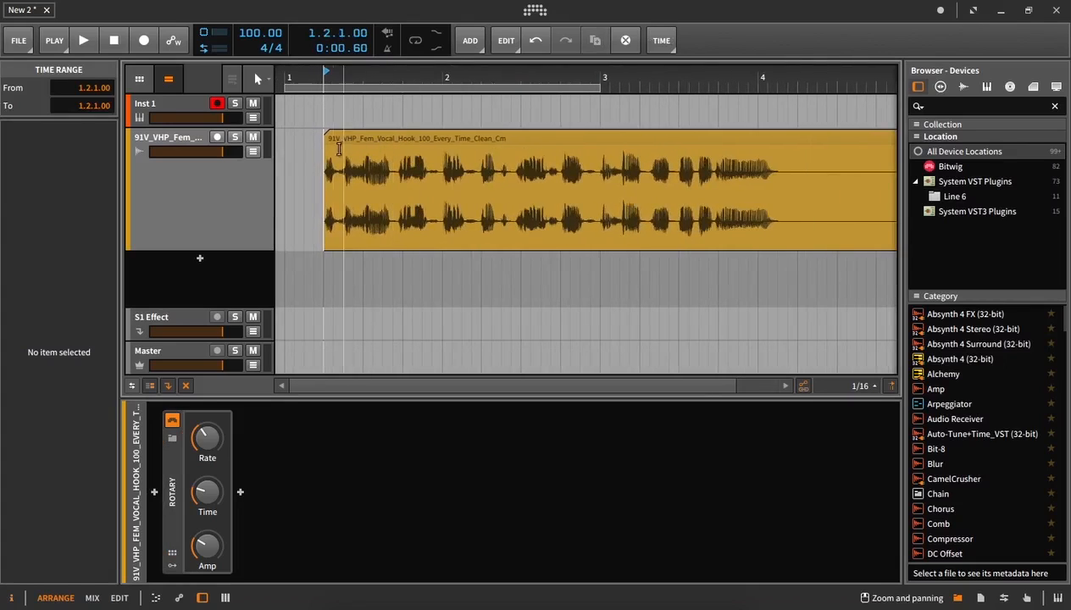
{"action": "key", "text": "space"}
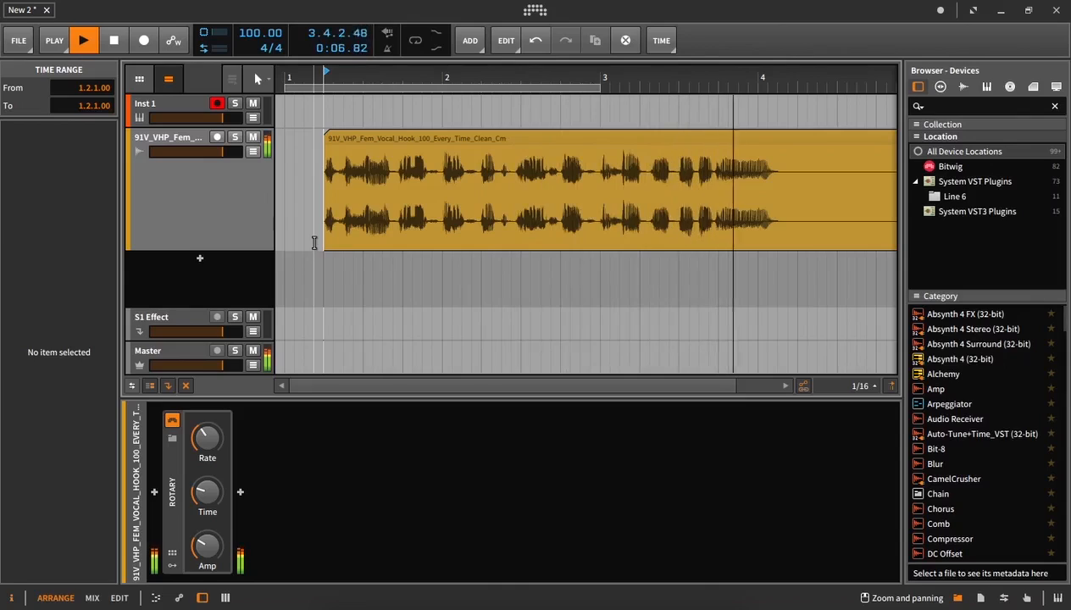
{"action": "key", "text": "space"}
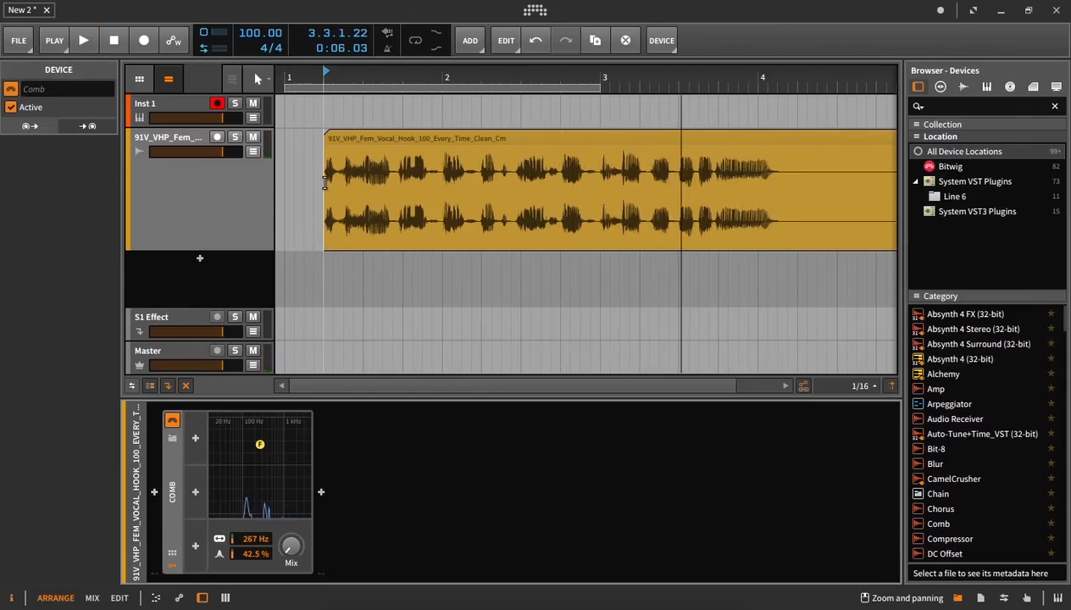
Play the vocal clip from 1.2.1 while raising the Comb's mix to 100 %.
{"action": "left_click", "coordinate": [318, 193]}
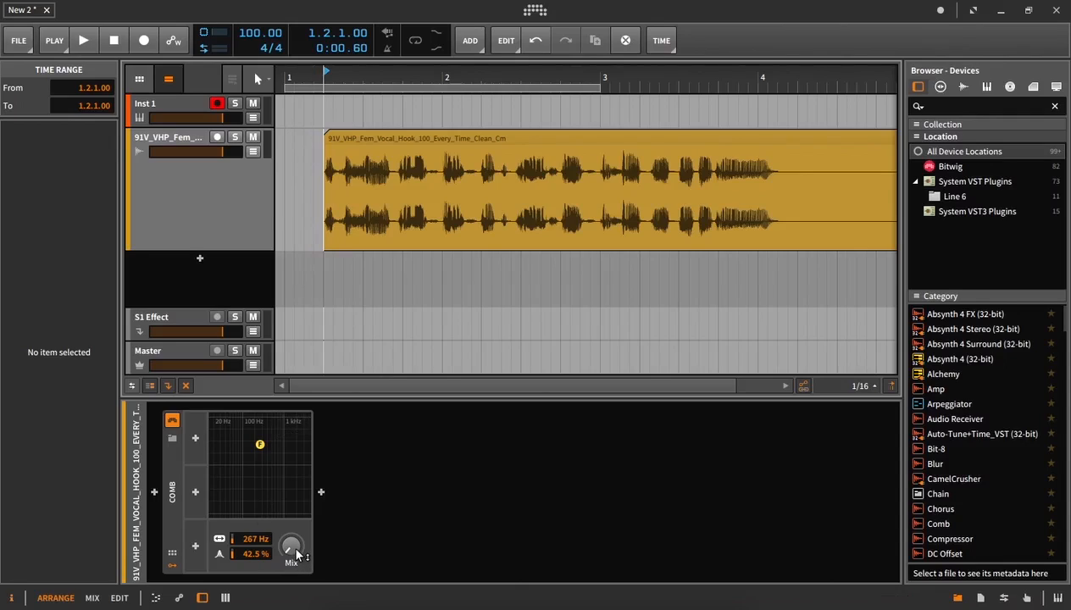
{"action": "mouse_move", "coordinate": [295, 552]}
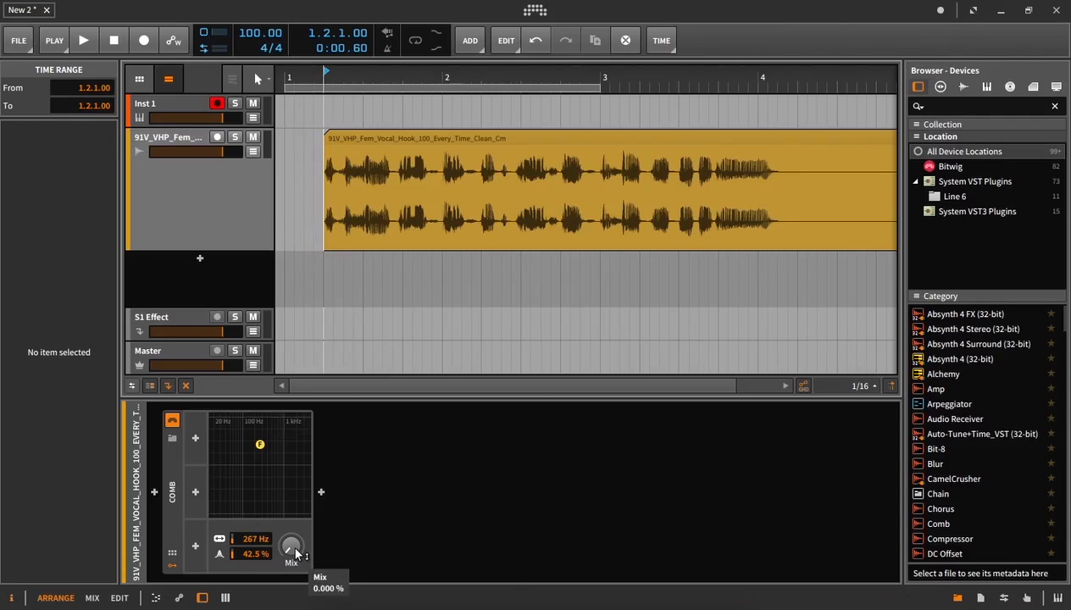
{"action": "key", "text": "space"}
{"action": "left_click_drag", "start_coordinate": [296, 552], "coordinate": [295, 468]}
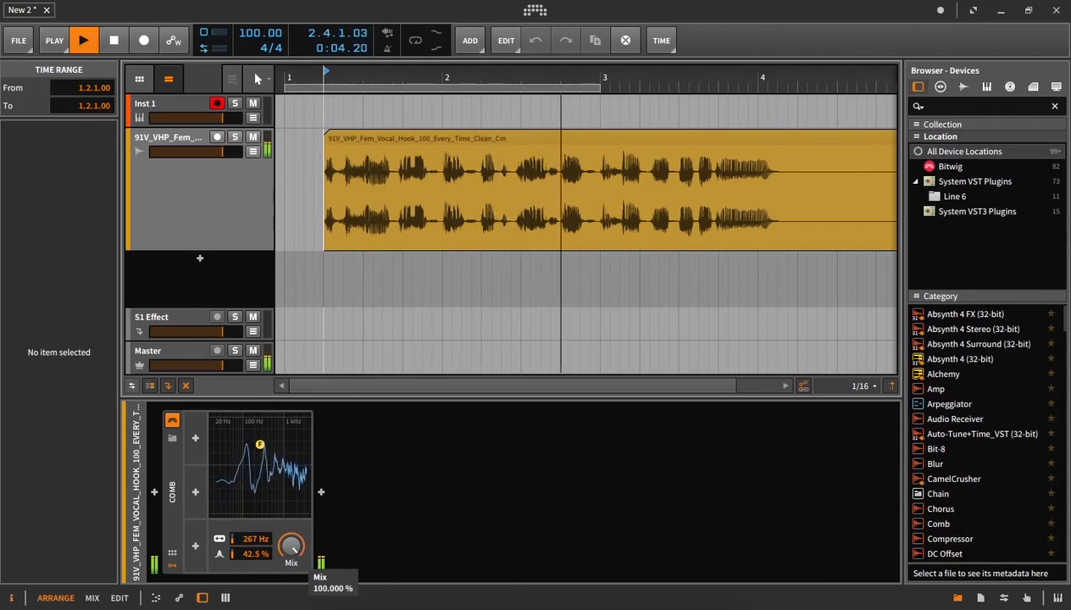
Replace the Comb with a Pitch Shifter device and lower its pitch while the vocal clip plays.
{"action": "left_click", "coordinate": [268, 468]}
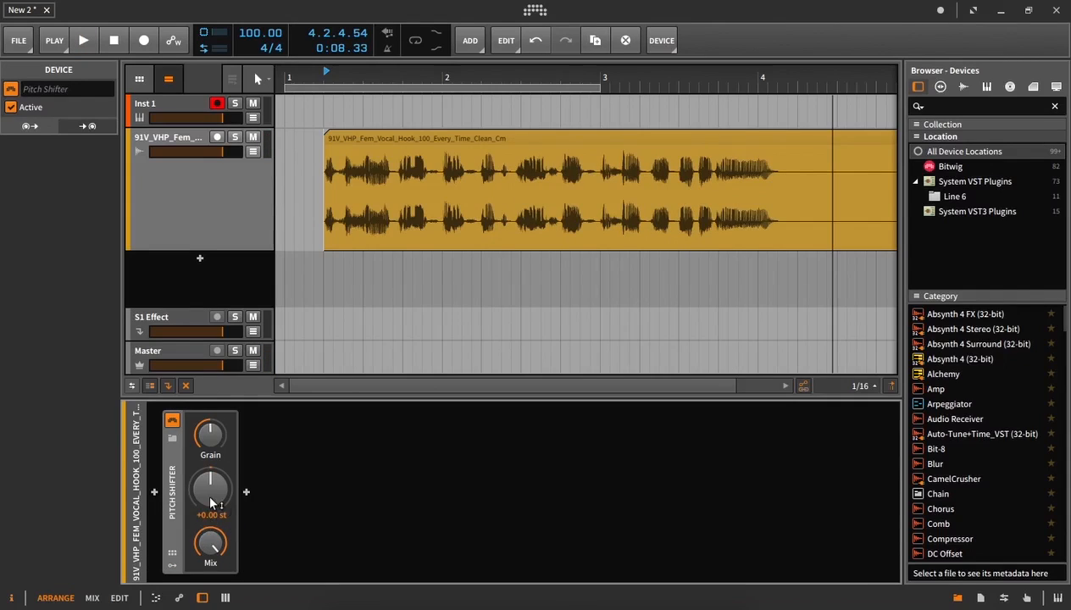
{"action": "key", "text": "space"}
{"action": "mouse_move", "coordinate": [205, 498]}
{"action": "left_mouse_down"}
{"action": "mouse_move", "coordinate": [205, 536]}
{"action": "mouse_move", "coordinate": [205, 454]}
{"action": "mouse_move", "coordinate": [205, 532]}
{"action": "left_mouse_up"}
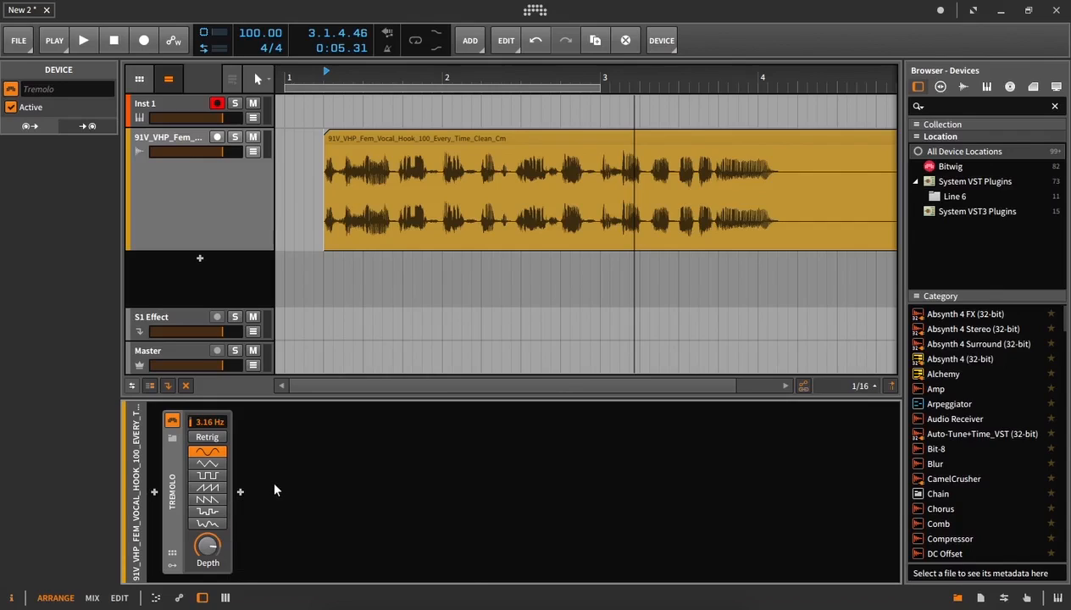
Play the vocal clip from 1.2.1 to hear the Tremolo effect.
{"action": "left_click", "coordinate": [359, 142]}
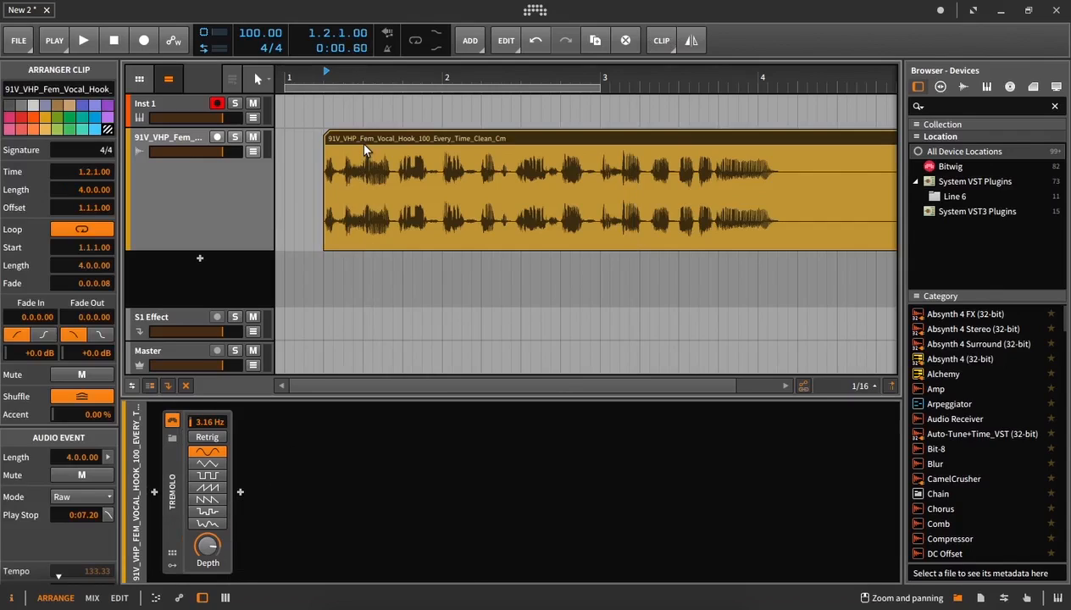
{"action": "left_click", "coordinate": [321, 182]}
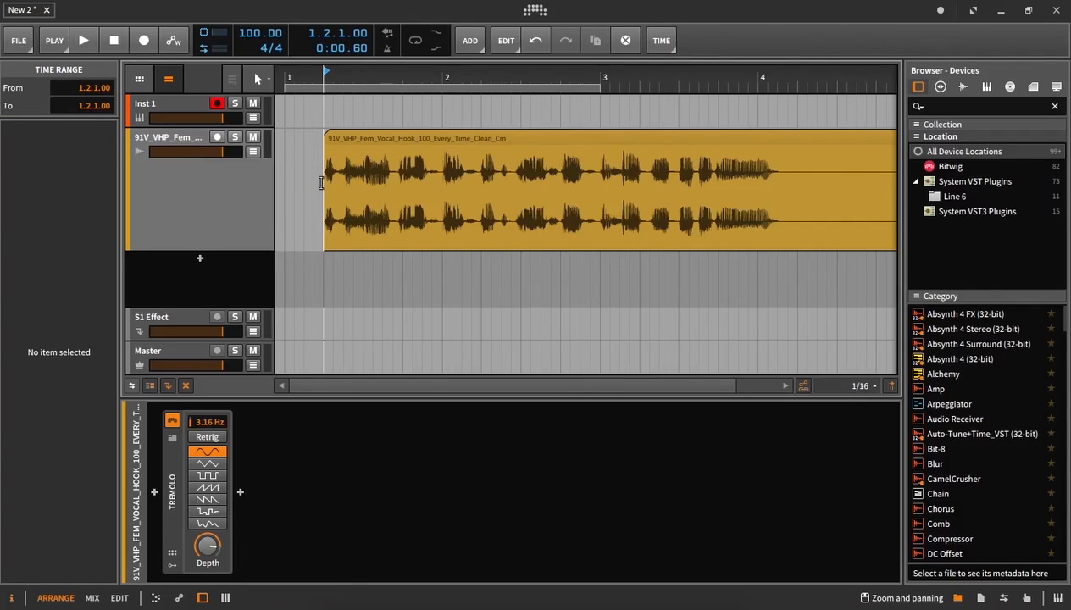
{"action": "key", "text": "space"}
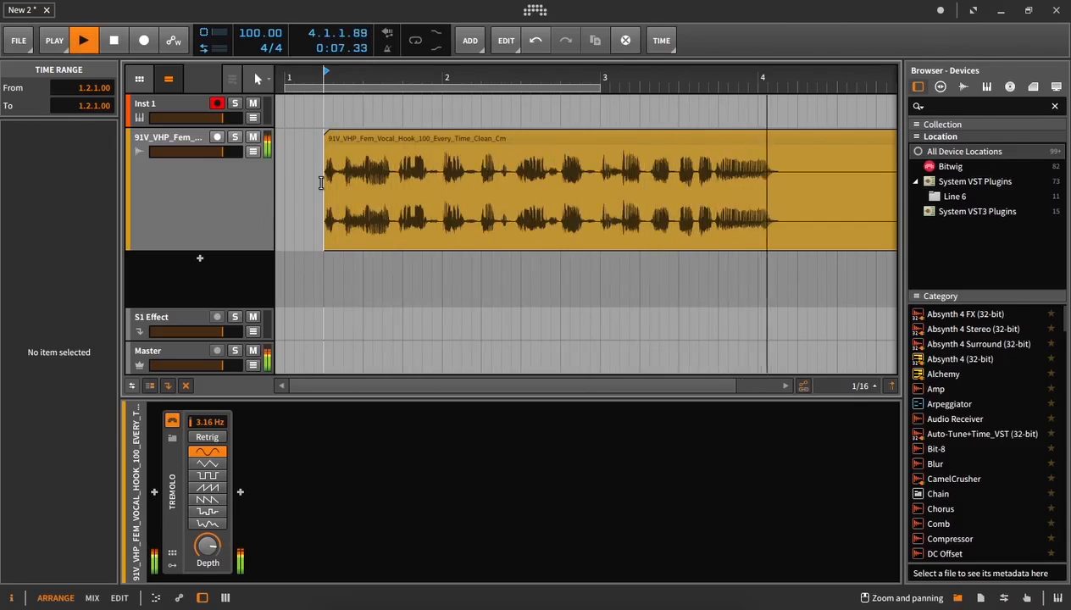
{"action": "key", "text": "space"}
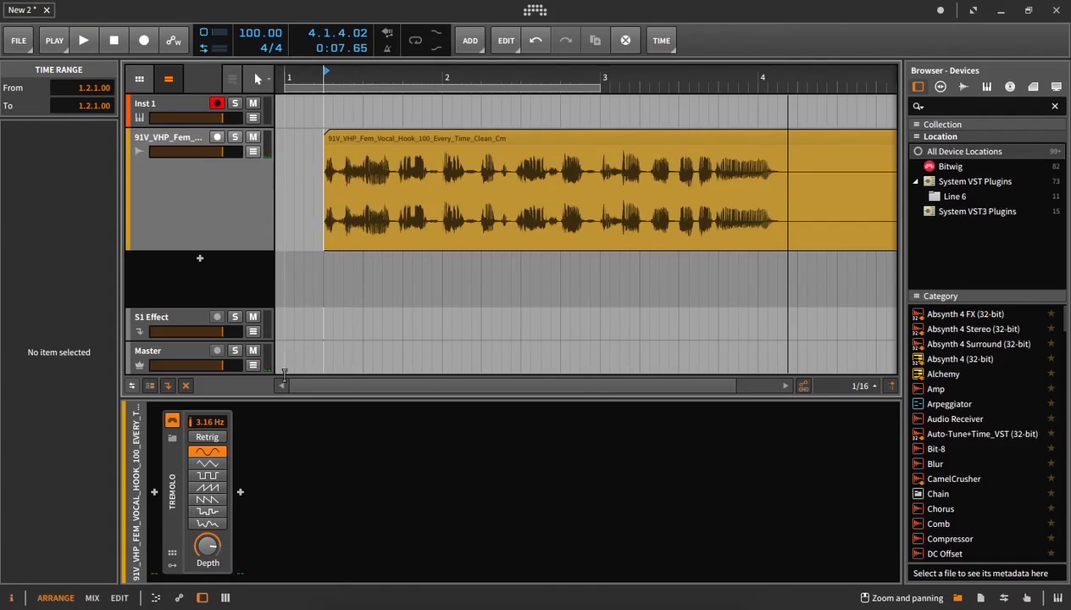
Replace the Tremolo with a Treemonster device, raising its mix and adjusting its ring amount while the vocal clip plays.
{"action": "left_click", "coordinate": [175, 498]}
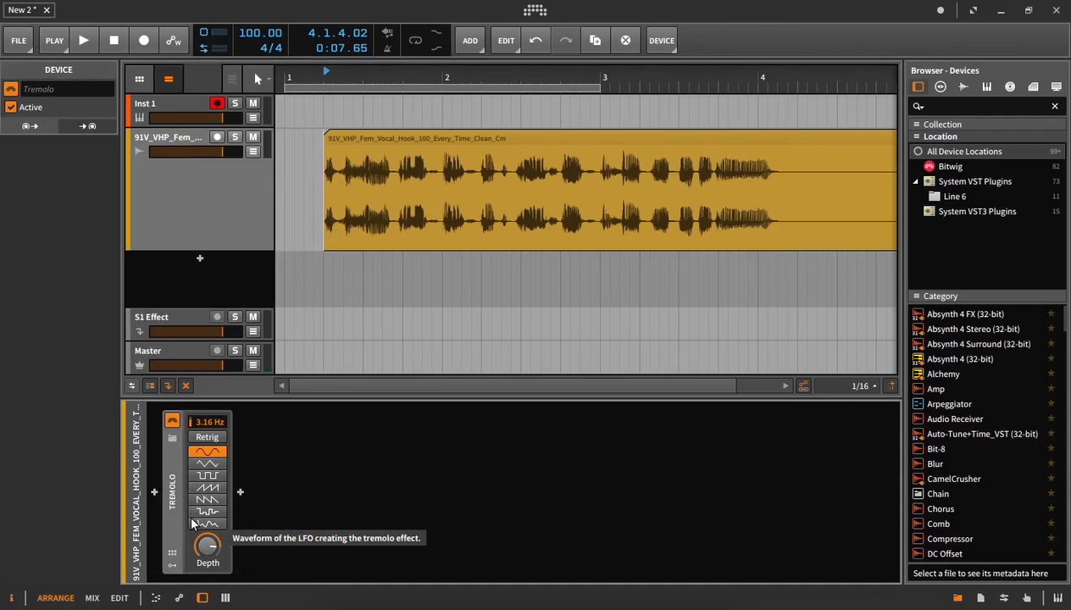
{"action": "key", "text": "Delete"}
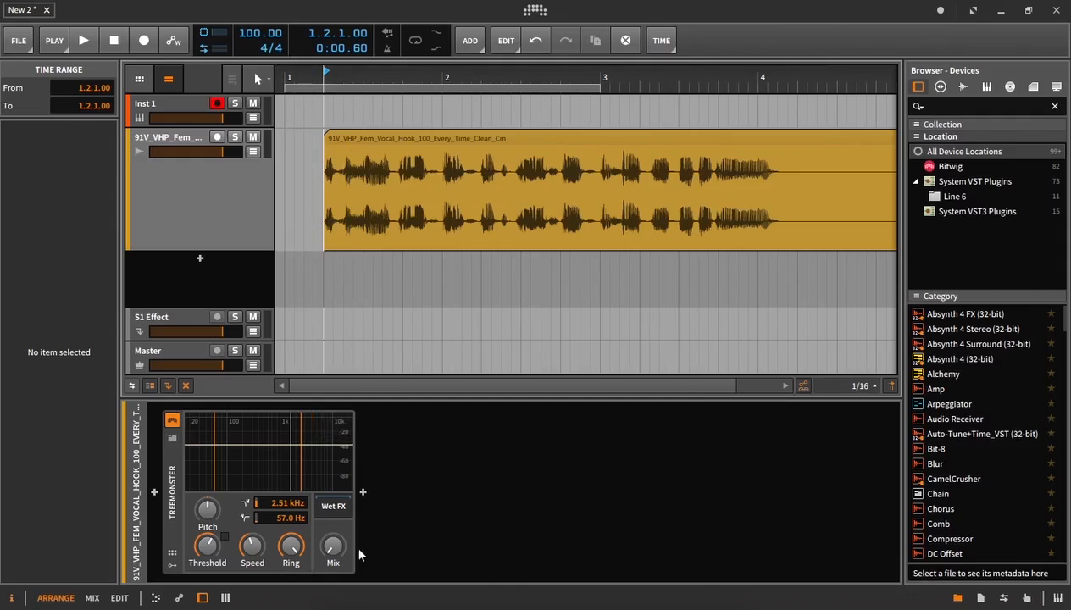
{"action": "key", "text": "space"}
{"action": "left_click_drag", "start_coordinate": [334, 551], "coordinate": [333, 411]}
{"action": "left_click_drag", "start_coordinate": [291, 549], "coordinate": [291, 503]}
{"action": "key", "text": "space"}
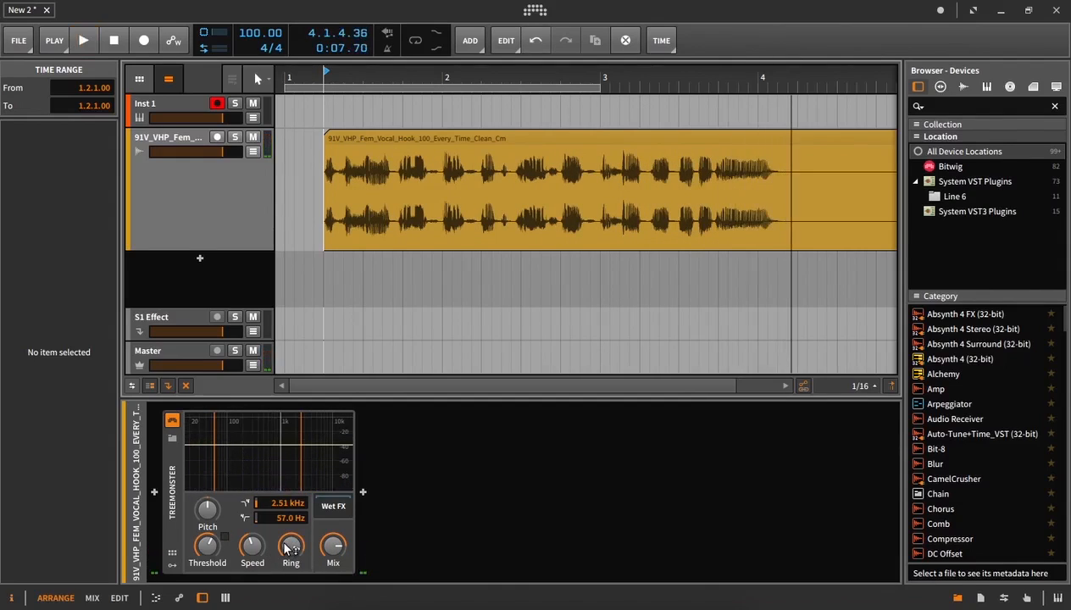
Remove the Treemonster from the vocal track, and load the Auto-Tune 7 VST and close its window.
{"action": "left_click", "coordinate": [178, 520]}
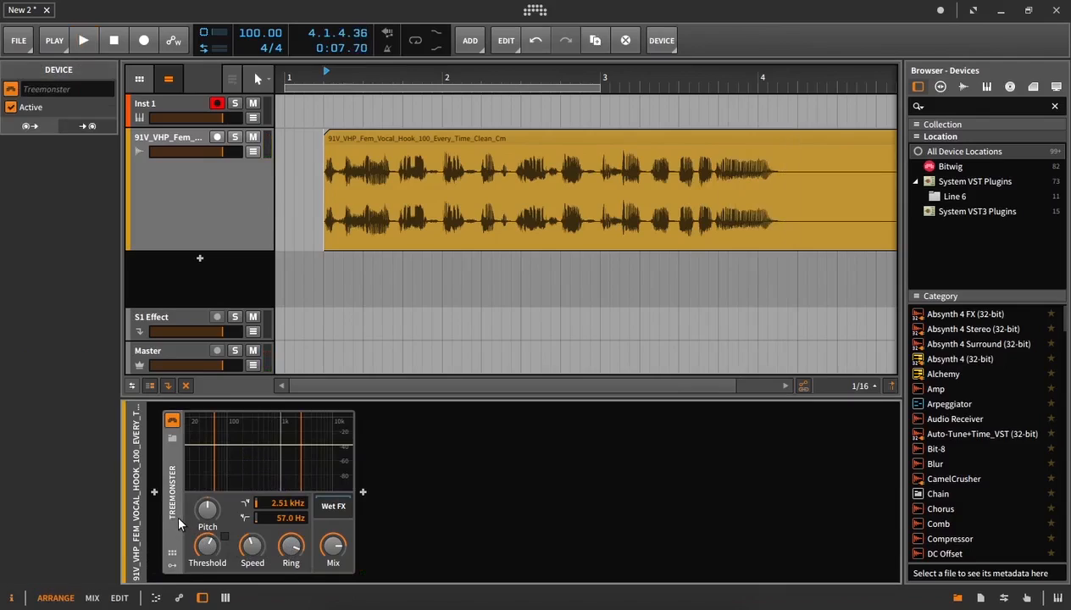
{"action": "key", "text": "Delete"}
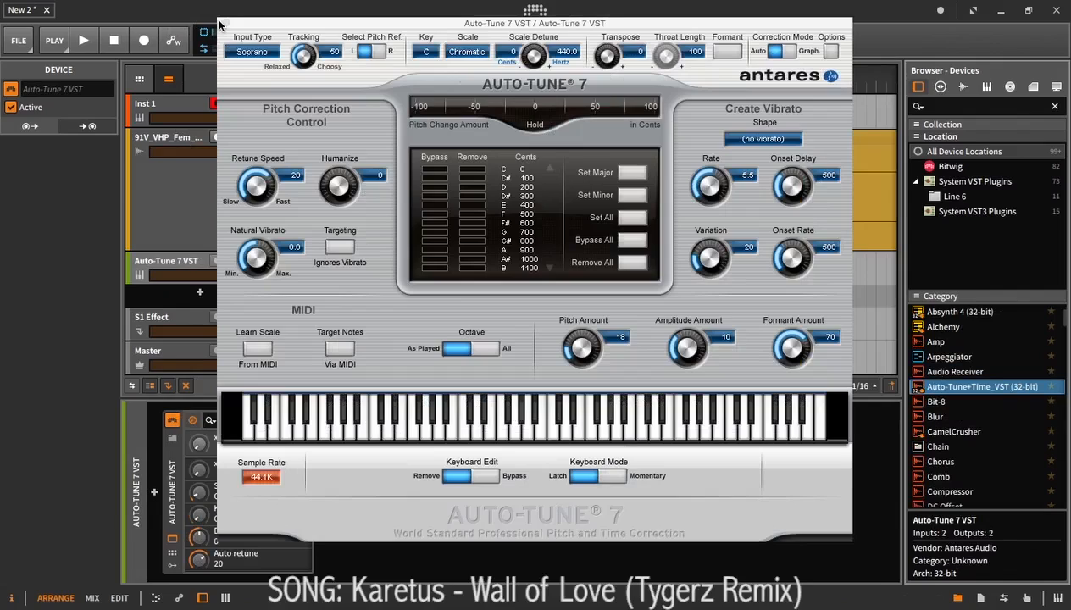
{"action": "left_click", "coordinate": [225, 24]}
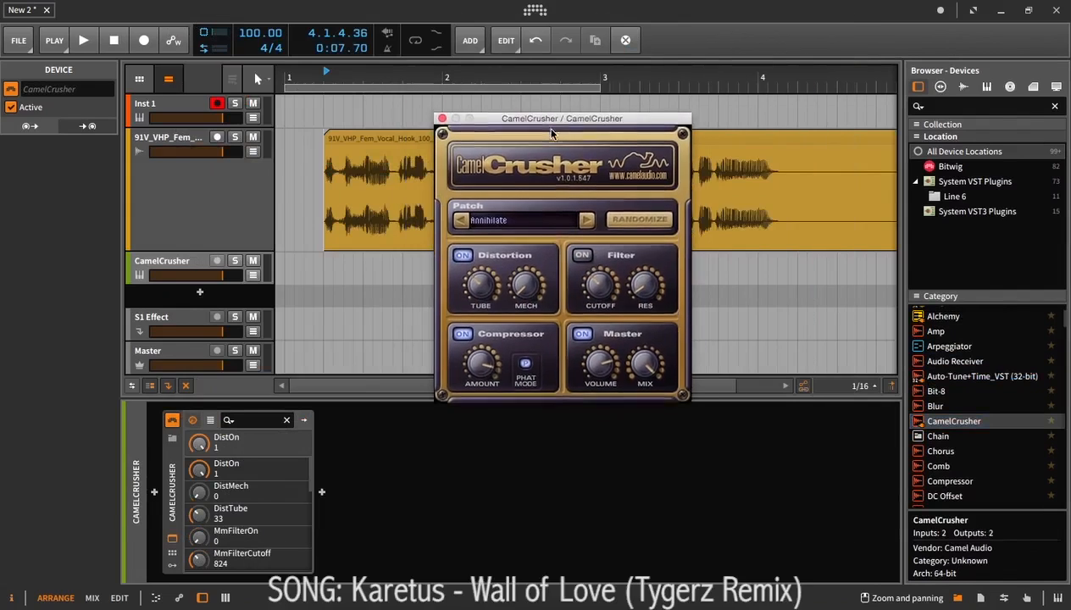
Load CamelCrusher, DeltaModulator, DimensionExpander and DJMFilter one after another to look at each plugin's window.
{"action": "left_click_drag", "start_coordinate": [553, 131], "coordinate": [546, 166]}
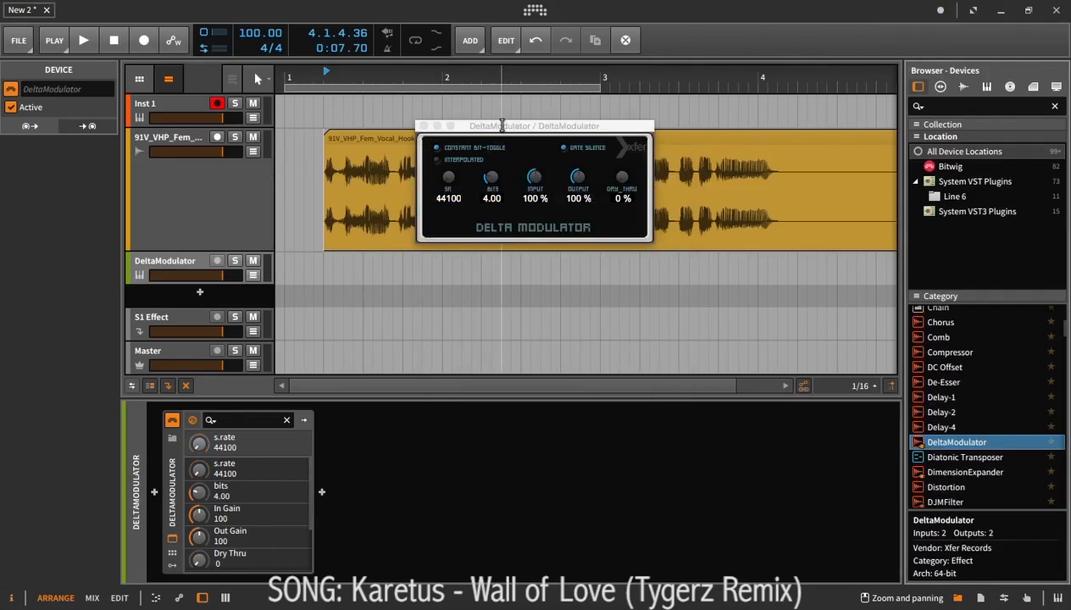
{"action": "left_click_drag", "start_coordinate": [527, 129], "coordinate": [541, 190]}
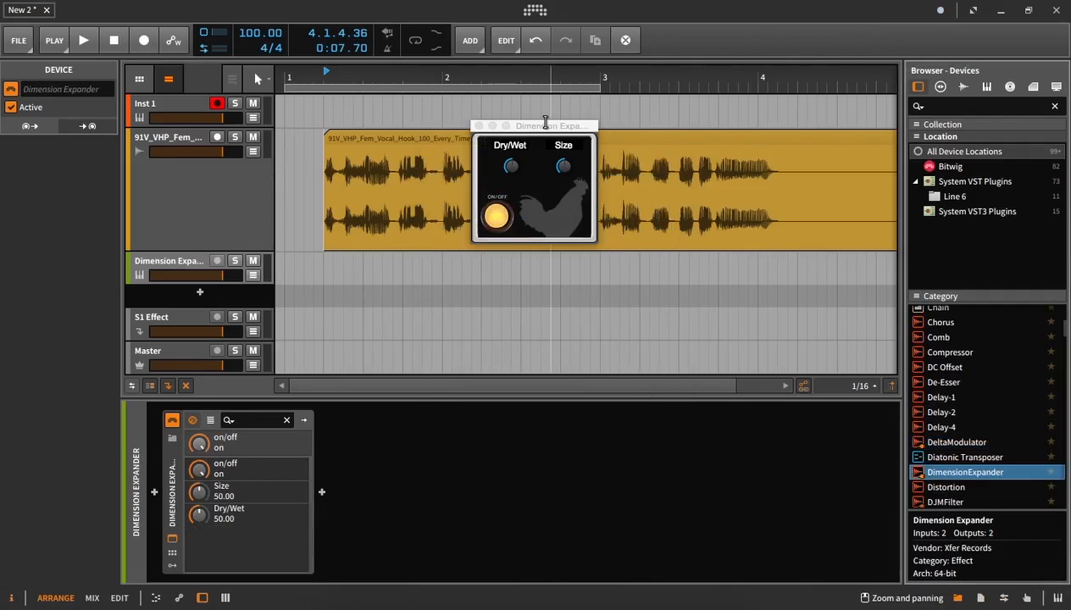
{"action": "left_click_drag", "start_coordinate": [539, 124], "coordinate": [533, 224]}
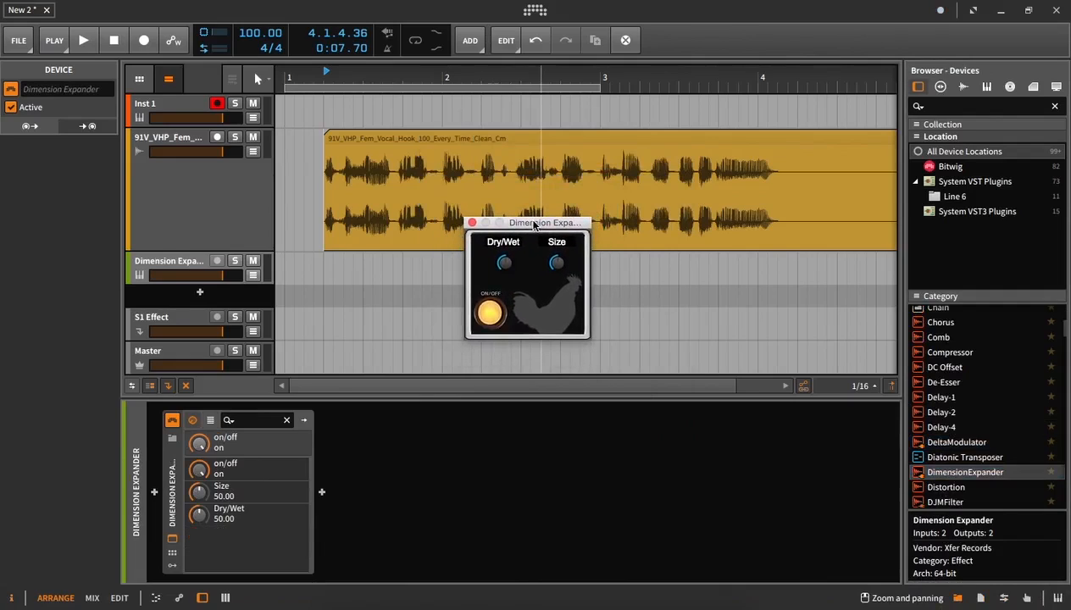
{"action": "left_click", "coordinate": [473, 223]}
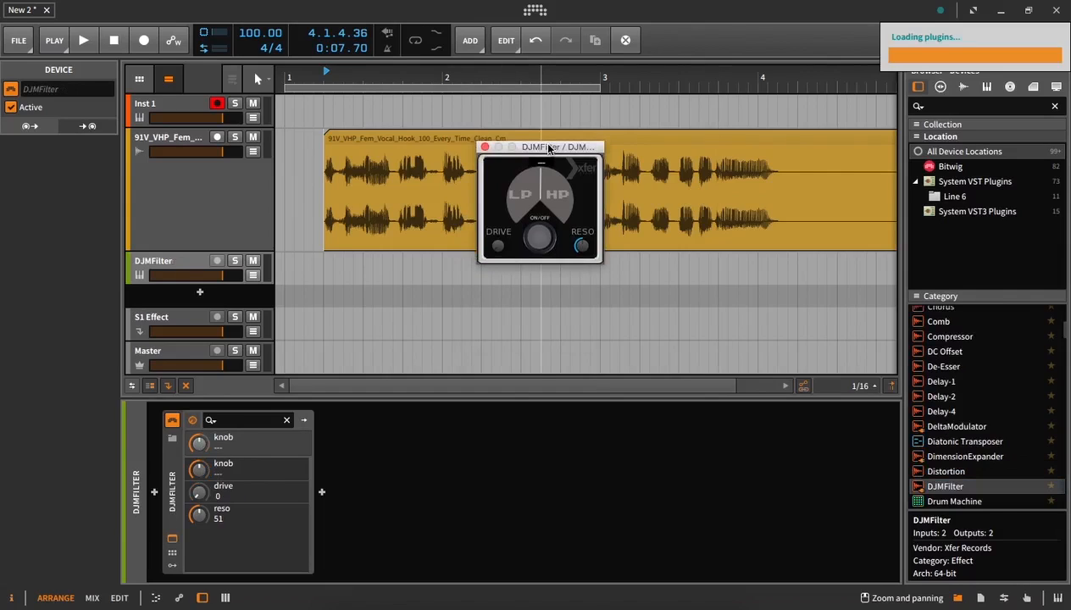
{"action": "left_click_drag", "start_coordinate": [547, 147], "coordinate": [524, 204]}
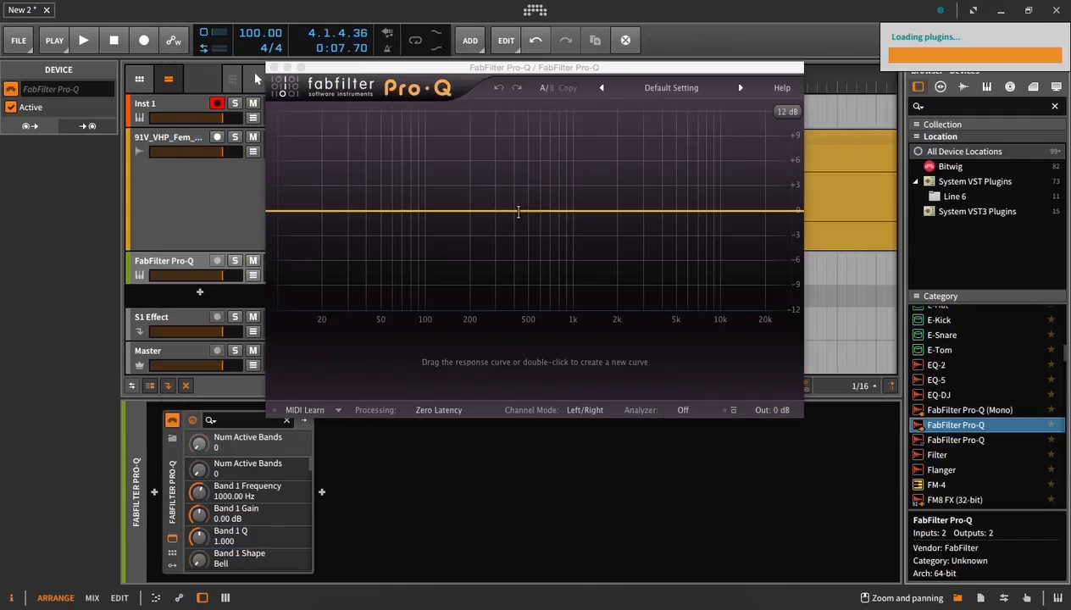
Load FabFilter Pro-Q and pull its response curve down near 500 Hz, and open and close the FM8 synth.
{"action": "left_click_drag", "start_coordinate": [517, 211], "coordinate": [524, 282]}
{"action": "left_click_drag", "start_coordinate": [444, 280], "coordinate": [407, 270]}
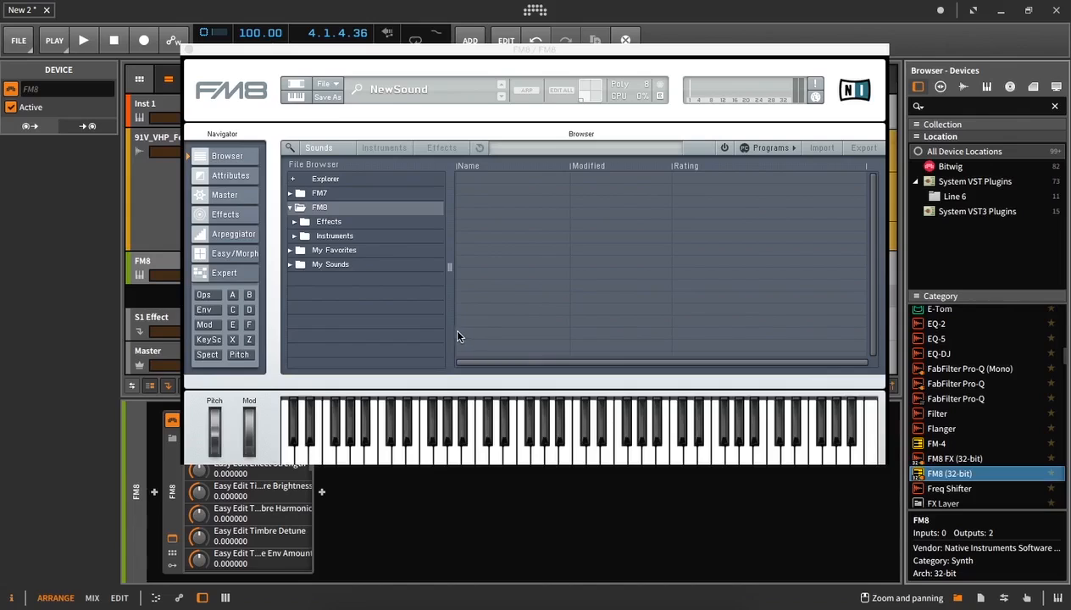
{"action": "left_click_drag", "start_coordinate": [380, 50], "coordinate": [365, 71]}
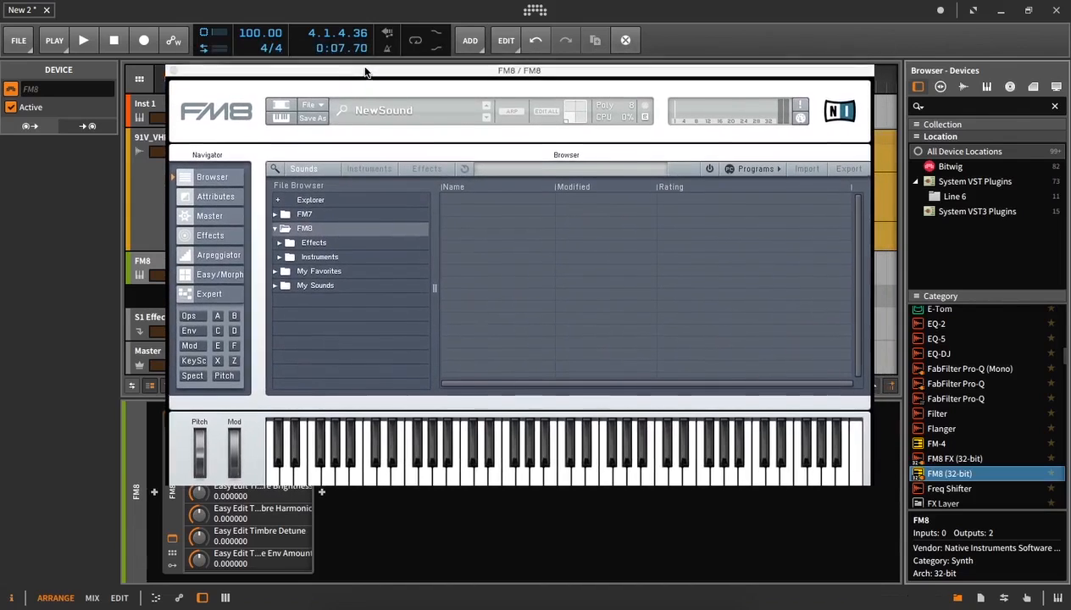
{"action": "left_click", "coordinate": [173, 71]}
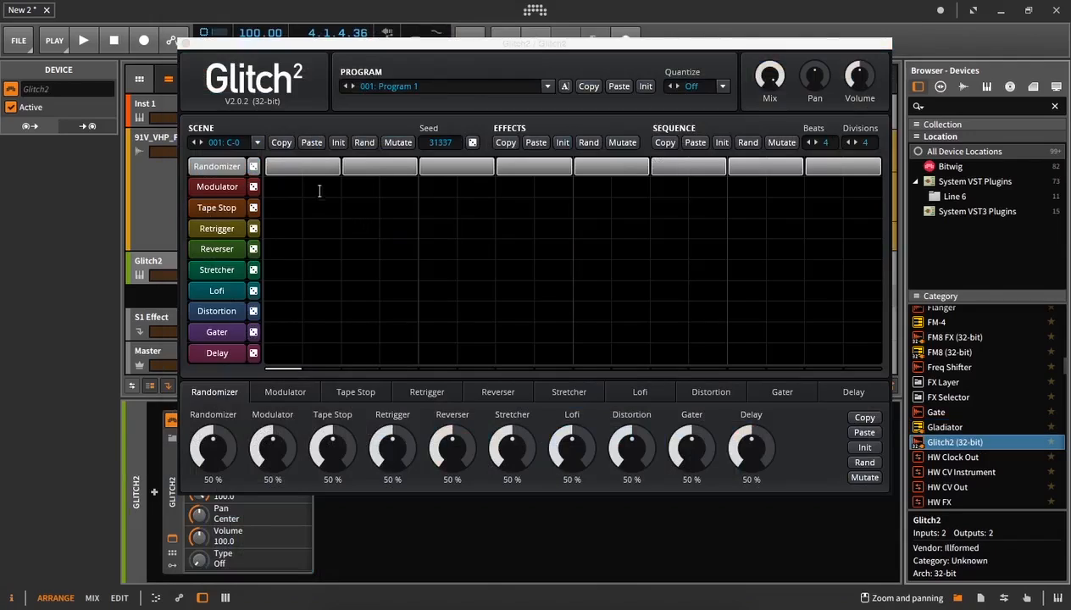
Clear the Randomizer blocks from the Glitch2 sequence and show its Stretcher and Modulator effect settings.
{"action": "mouse_move", "coordinate": [300, 165]}
{"action": "left_mouse_down"}
{"action": "mouse_move", "coordinate": [872, 189]}
{"action": "mouse_move", "coordinate": [601, 168]}
{"action": "left_mouse_up"}
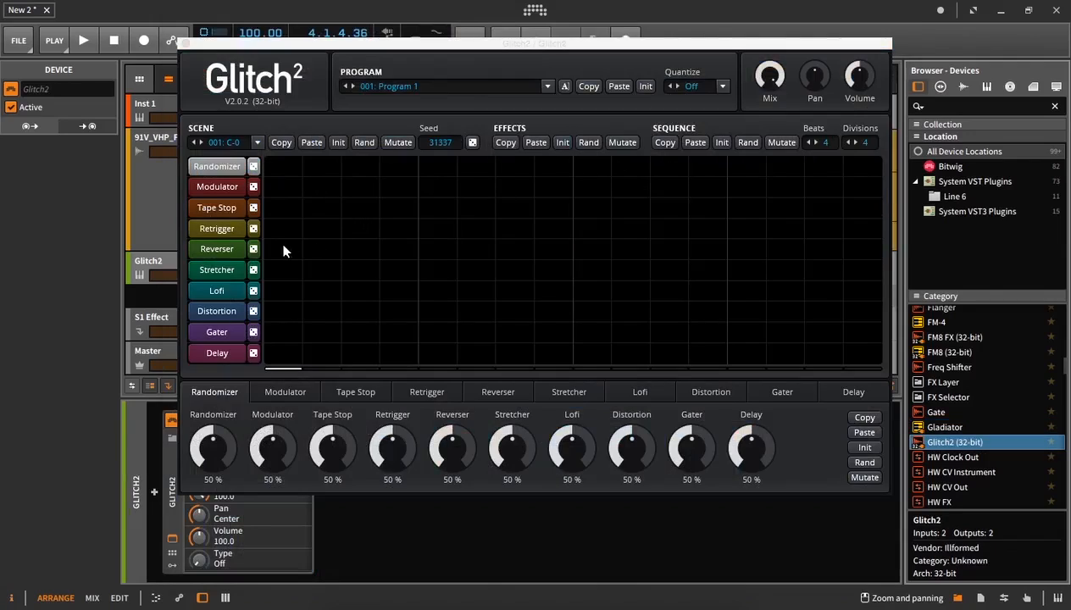
{"action": "left_click", "coordinate": [225, 269]}
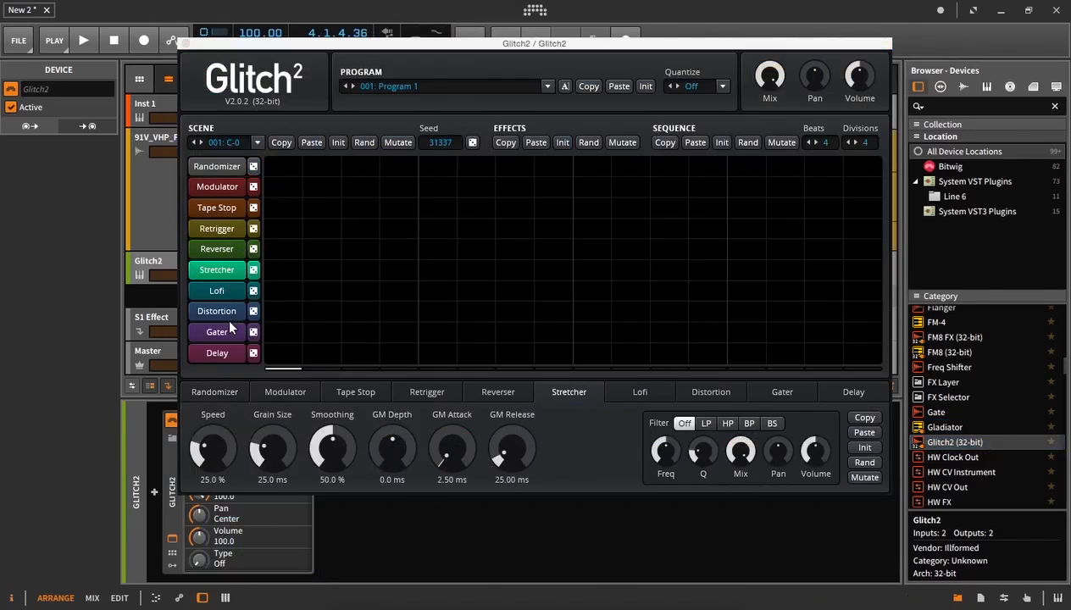
{"action": "left_click", "coordinate": [216, 187]}
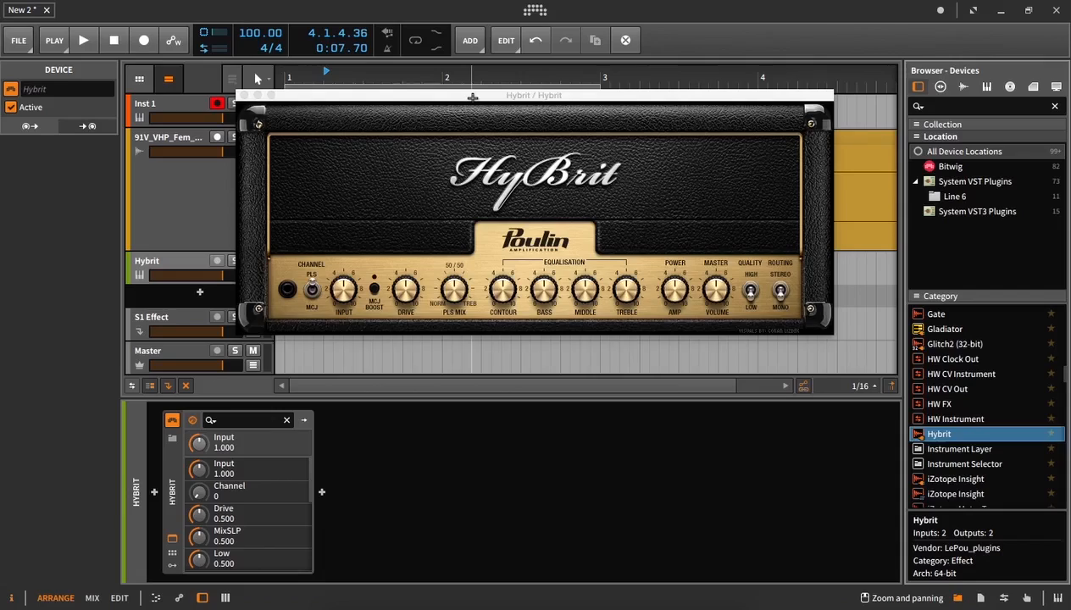
Load Hybrit, iZotope Meter Tap and iZotope Nectar 2 one after another to view their windows.
{"action": "left_click_drag", "start_coordinate": [494, 92], "coordinate": [466, 118]}
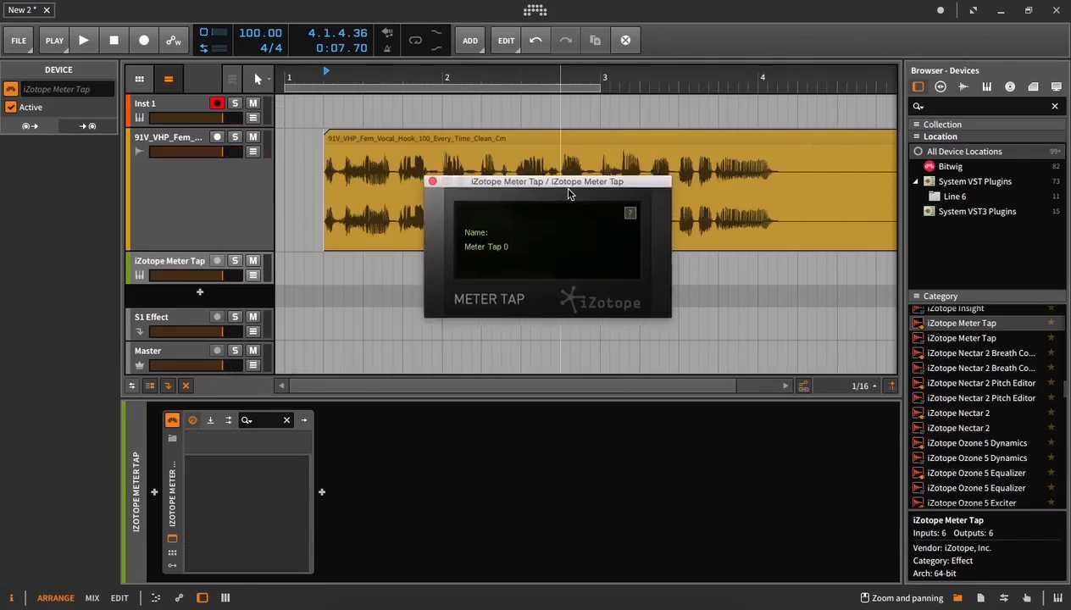
{"action": "left_click_drag", "start_coordinate": [559, 182], "coordinate": [514, 207]}
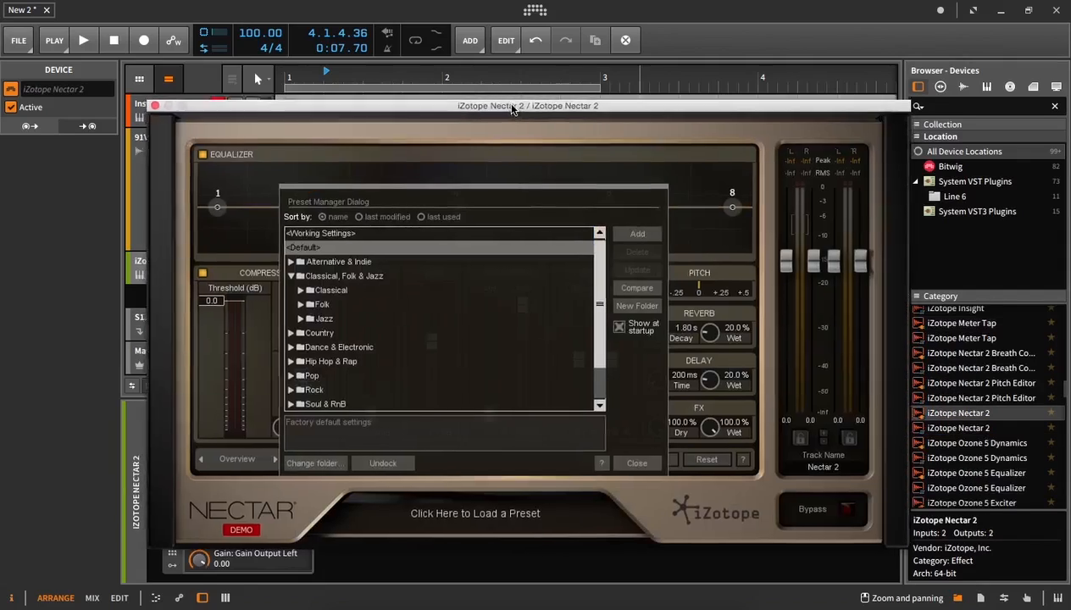
{"action": "left_click_drag", "start_coordinate": [508, 103], "coordinate": [488, 53]}
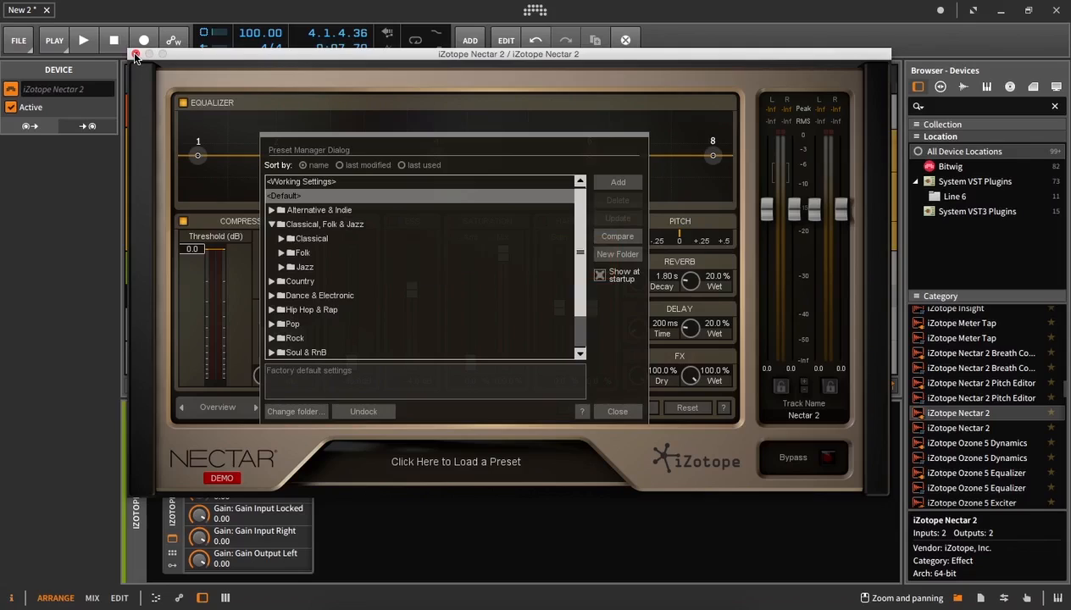
{"action": "left_click_drag", "start_coordinate": [134, 56], "coordinate": [174, 66]}
{"action": "left_click", "coordinate": [174, 67]}
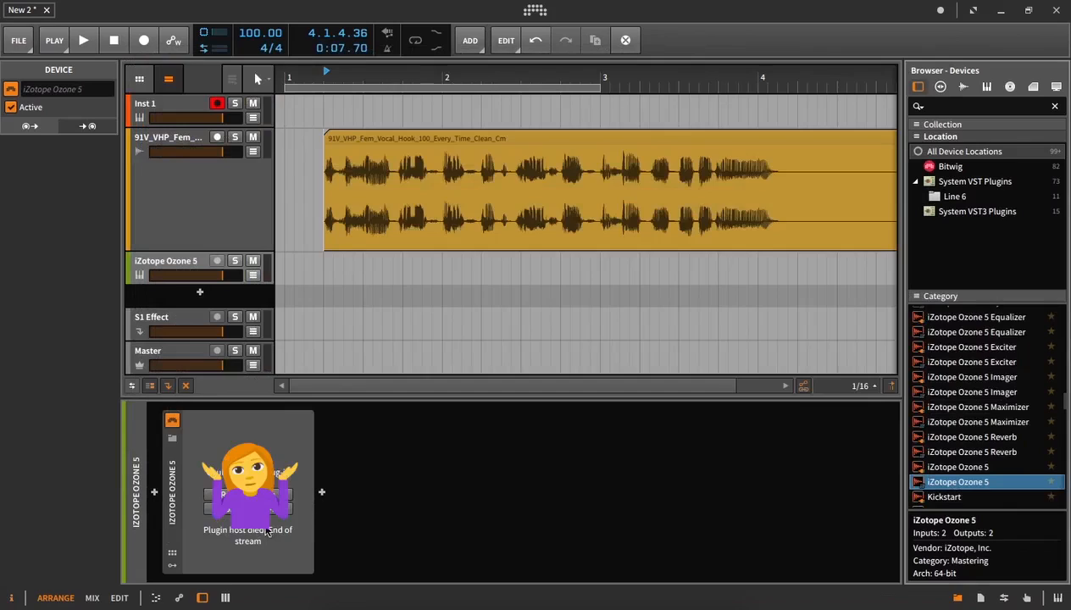
Replace the iZotope Ozone 5 device with Kickstart and view its window.
{"action": "left_click", "coordinate": [173, 510]}
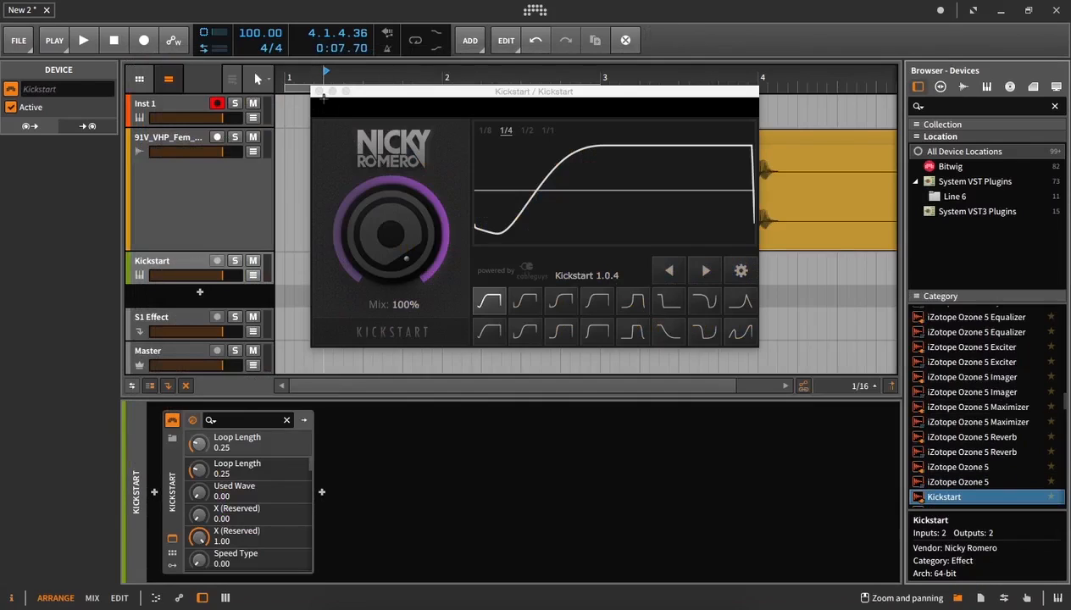
{"action": "left_click_drag", "start_coordinate": [324, 98], "coordinate": [319, 114]}
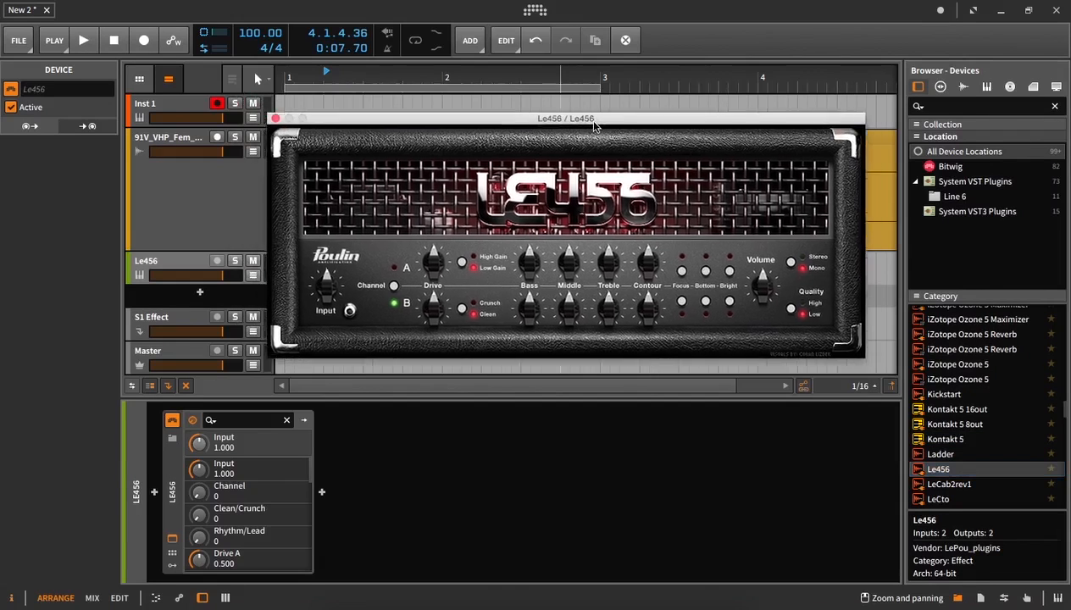
Load the Le456, LeCab2rev1, LeGion and LeXtac amp plugins one after another to view their interfaces.
{"action": "left_click_drag", "start_coordinate": [580, 122], "coordinate": [590, 171]}
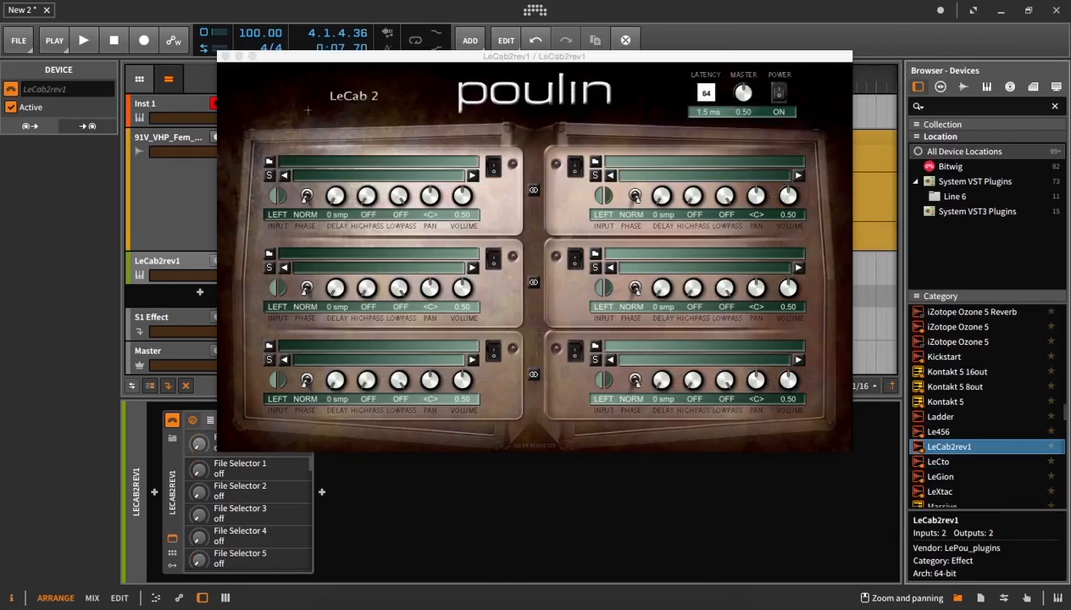
{"action": "left_click_drag", "start_coordinate": [289, 56], "coordinate": [292, 80]}
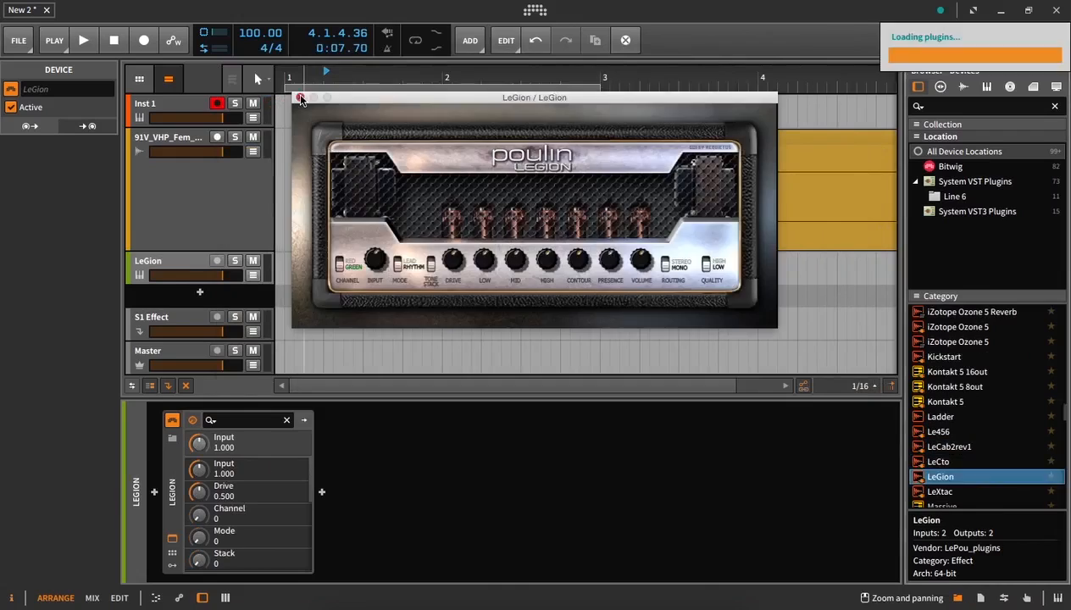
{"action": "left_click", "coordinate": [301, 97]}
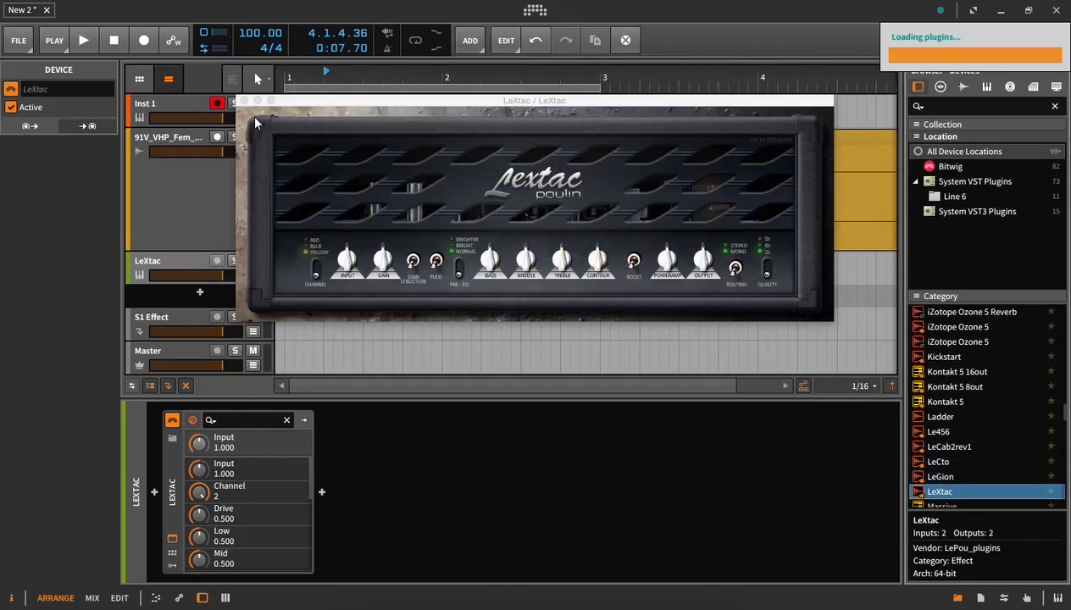
{"action": "left_click", "coordinate": [244, 100]}
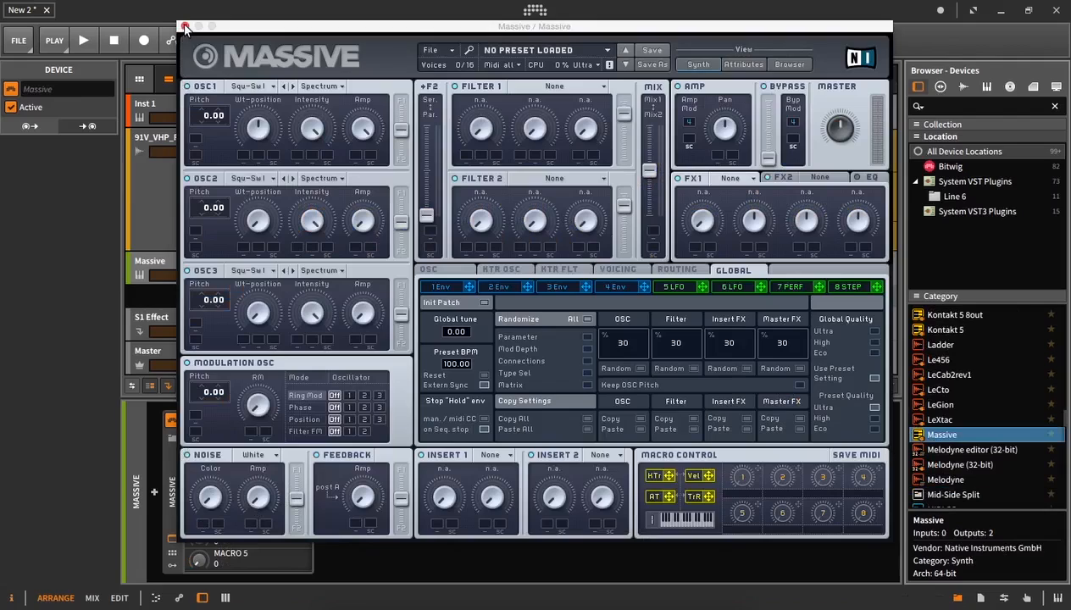
Close the Massive synth, load Melodyne on the vocal track and play the clip with Transfer enabled.
{"action": "left_click", "coordinate": [185, 26]}
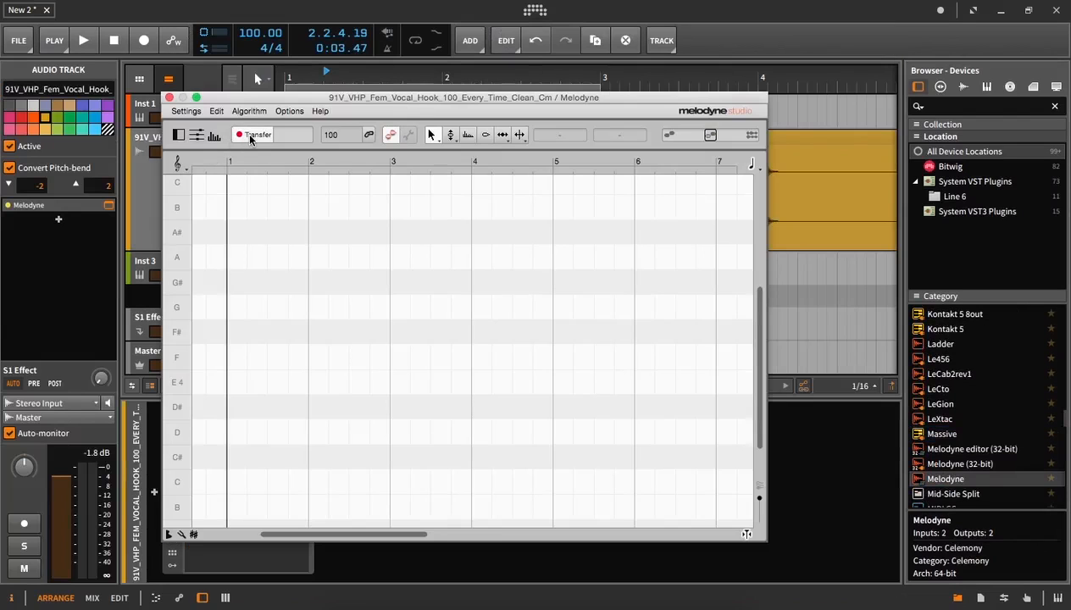
{"action": "key", "text": "space"}
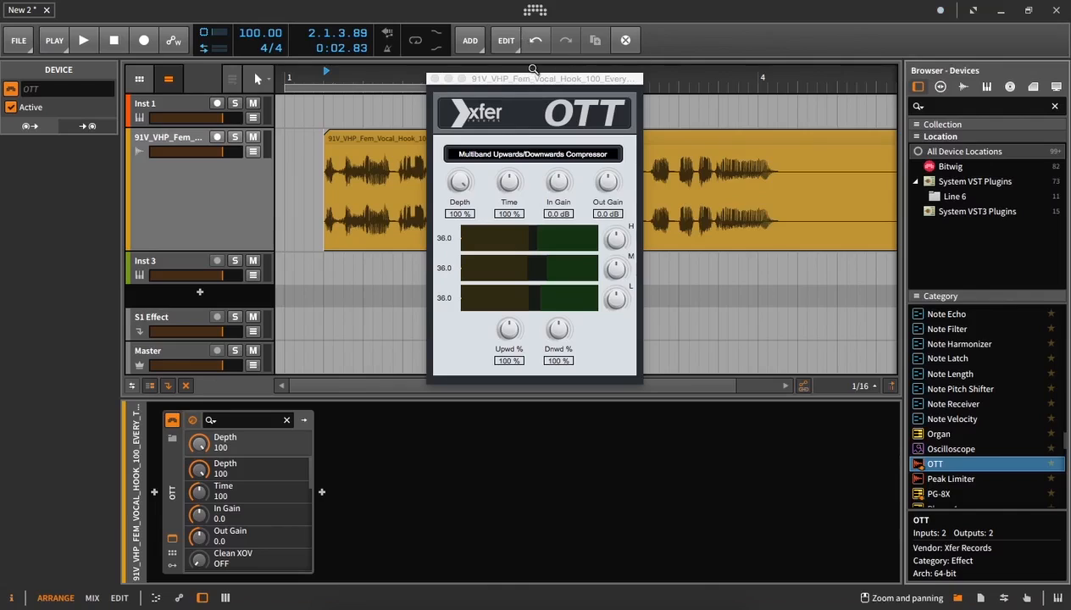
Load OTT and PG-8X in turn on the vocal track to view their interfaces.
{"action": "left_click_drag", "start_coordinate": [532, 82], "coordinate": [527, 140]}
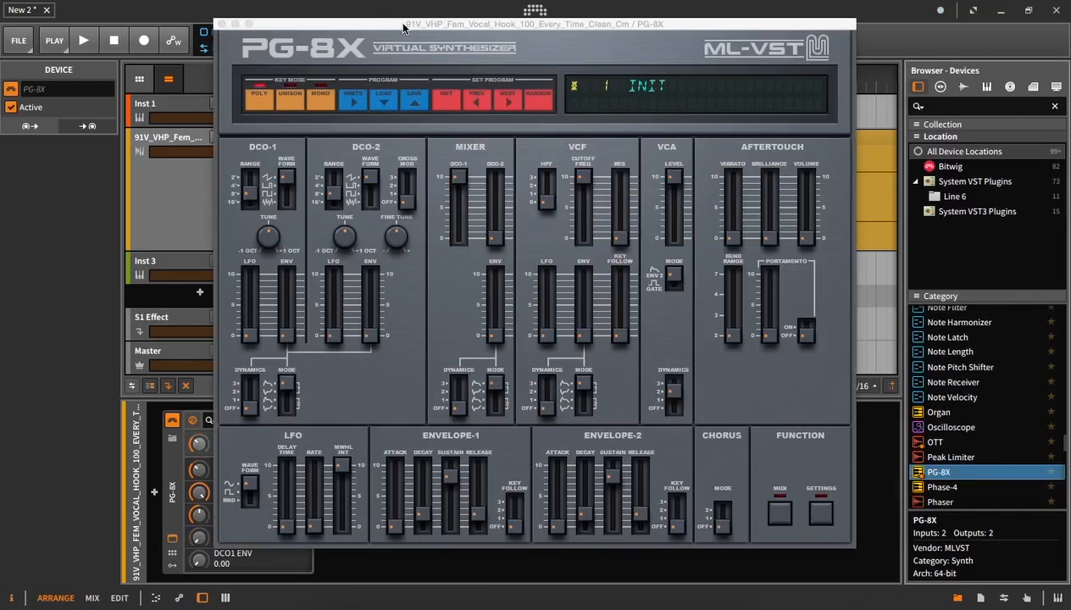
{"action": "mouse_move", "coordinate": [403, 28]}
{"action": "left_mouse_down"}
{"action": "mouse_move", "coordinate": [423, 47]}
{"action": "mouse_move", "coordinate": [421, 35]}
{"action": "left_mouse_up"}
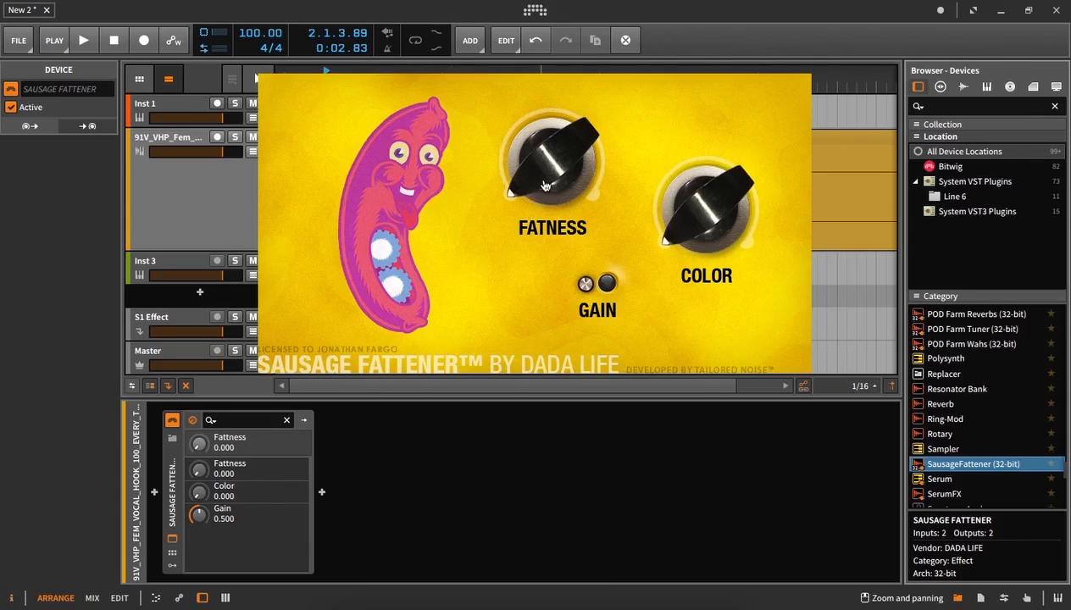
Try Sausage Fattener's Fatness knob and load Synth1, TAL-BassLine and TAL-Bitcrusher in turn on the vocal track to view their interfaces.
{"action": "left_click_drag", "start_coordinate": [540, 184], "coordinate": [528, 161]}
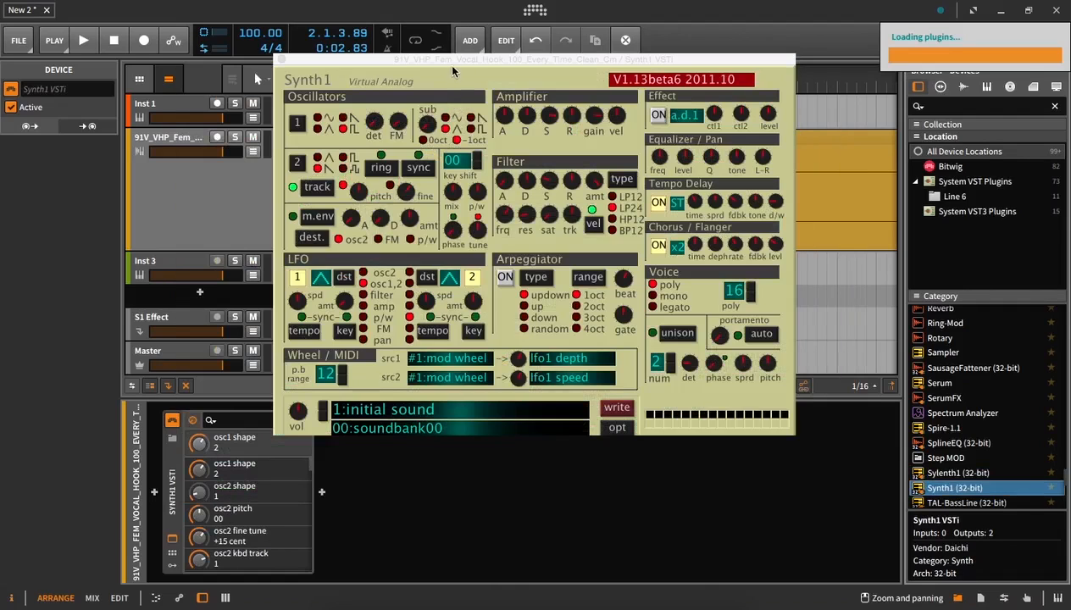
{"action": "left_click_drag", "start_coordinate": [453, 64], "coordinate": [488, 111]}
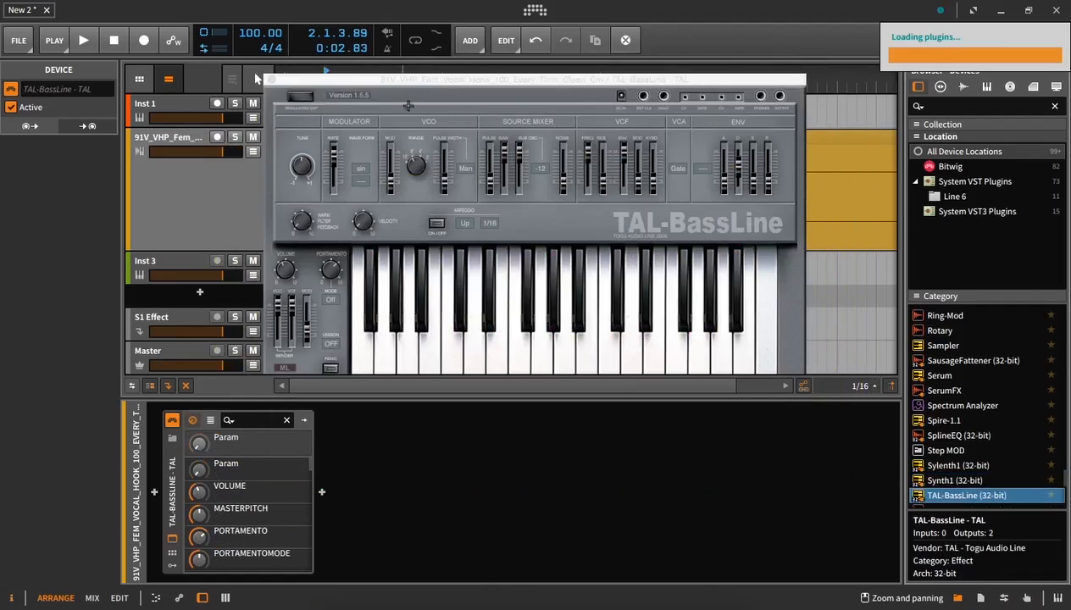
{"action": "left_click", "coordinate": [396, 356]}
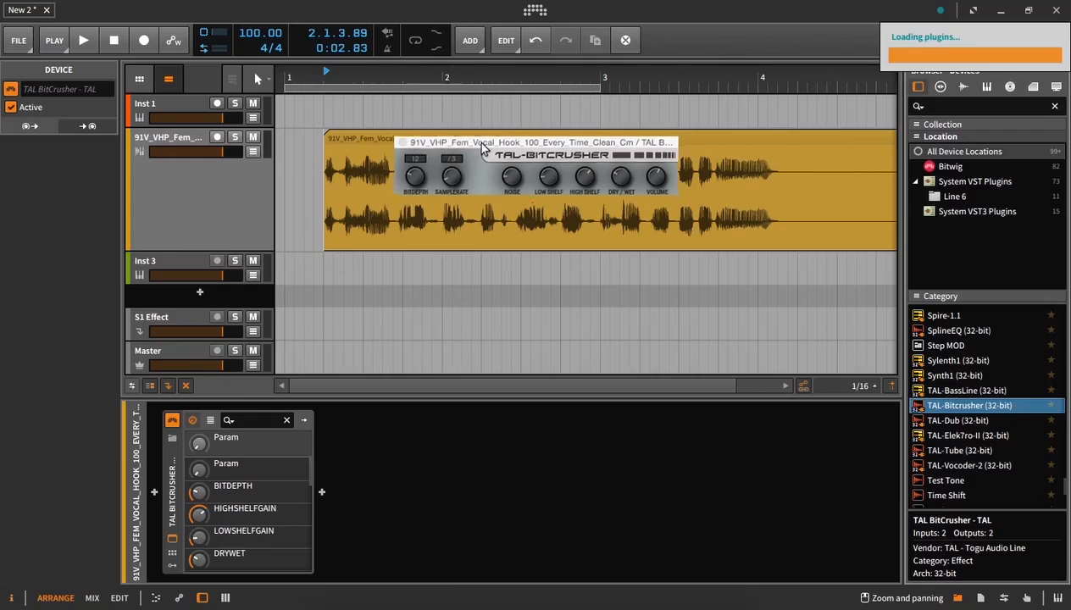
{"action": "mouse_move", "coordinate": [478, 161]}
{"action": "left_mouse_down"}
{"action": "mouse_move", "coordinate": [476, 185]}
{"action": "mouse_move", "coordinate": [488, 164]}
{"action": "left_mouse_up"}
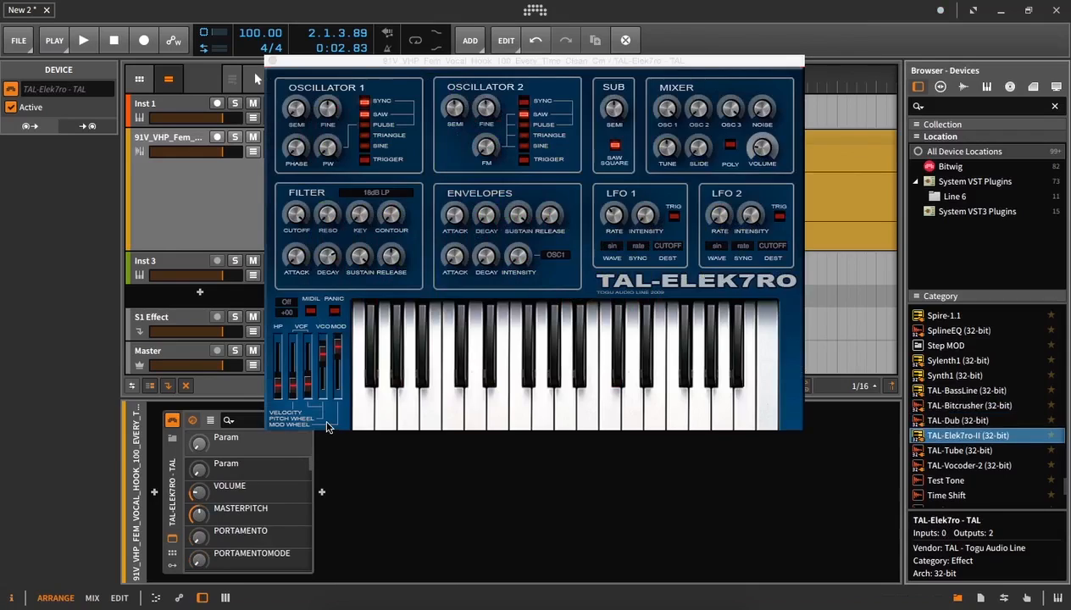
Play the TAL-Elek7ro on-screen keyboard, and load TAL-Tube in its place to try its Input knob.
{"action": "left_click", "coordinate": [450, 401]}
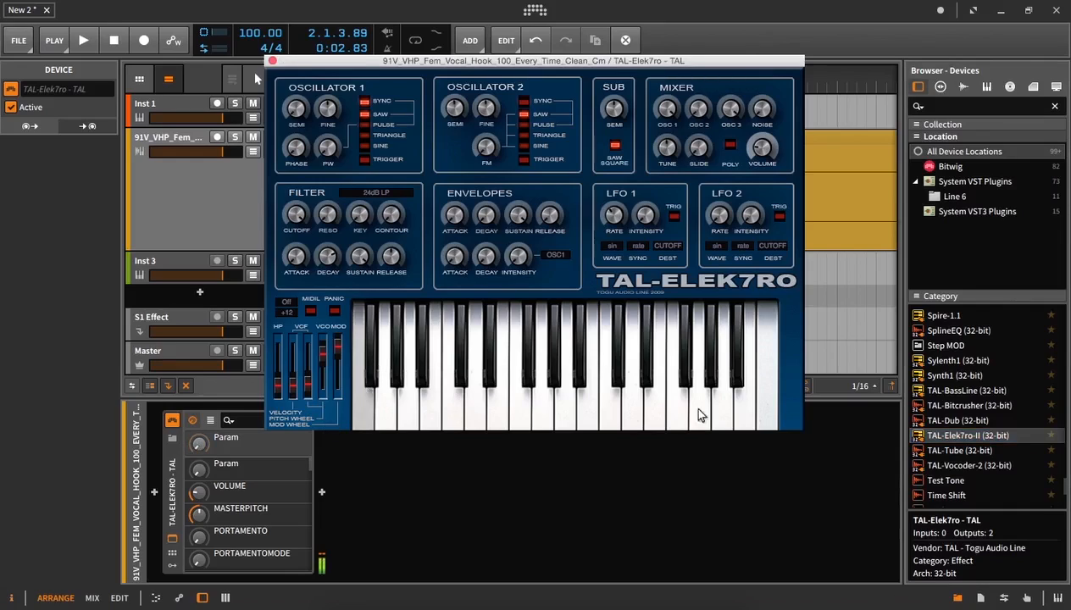
{"action": "key", "text": "Down"}
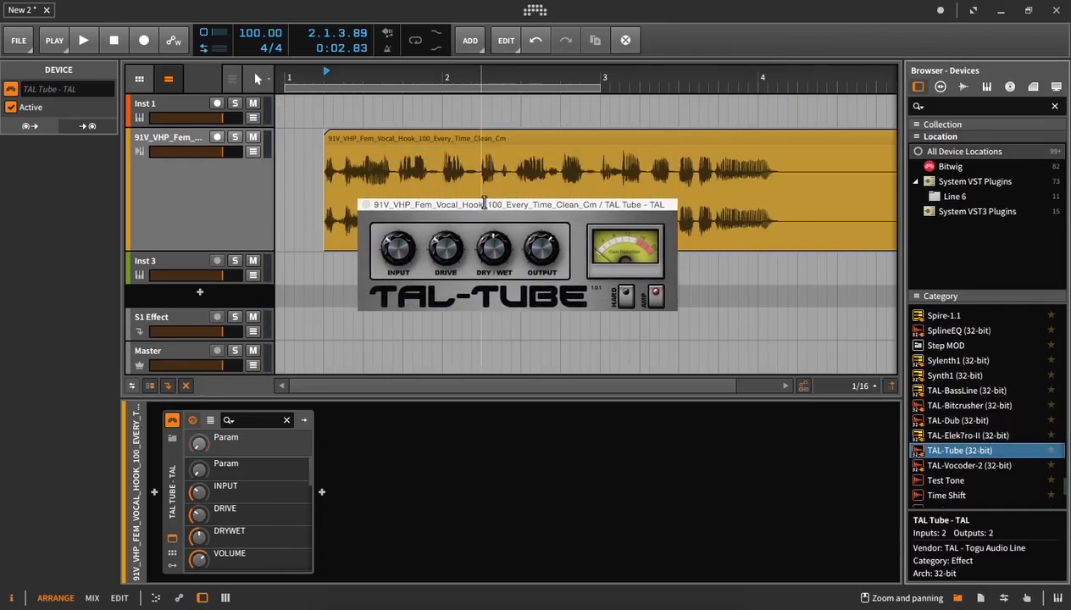
{"action": "left_click_drag", "start_coordinate": [390, 253], "coordinate": [360, 222]}
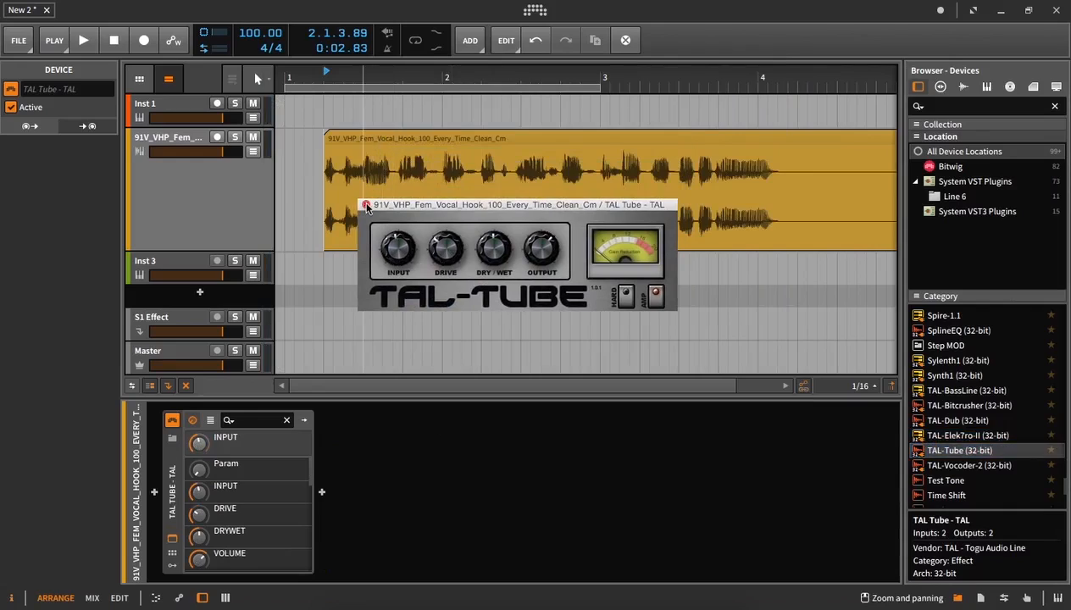
Load TAL-Vocoder-2, TS-999 and TSB-1 in turn on the vocal track to view their interfaces.
{"action": "key", "text": "Down"}
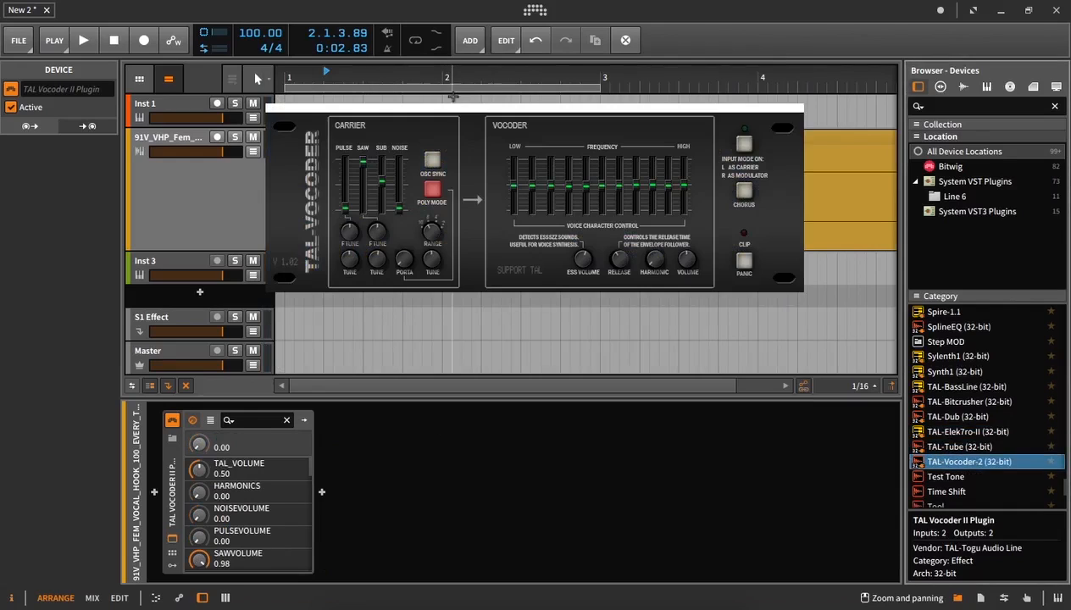
{"action": "left_click_drag", "start_coordinate": [454, 111], "coordinate": [484, 148]}
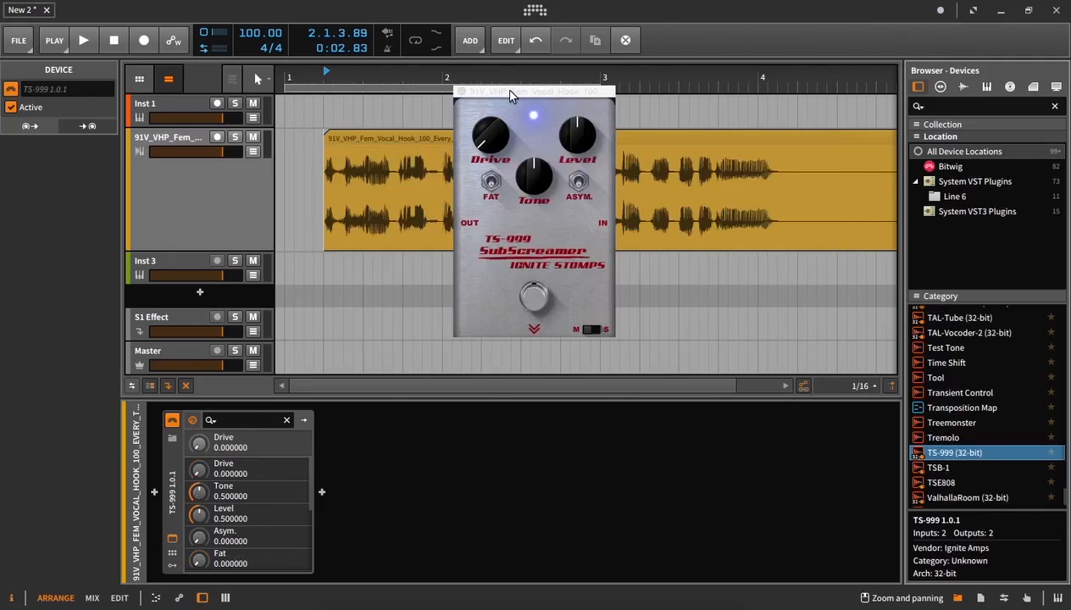
{"action": "left_click_drag", "start_coordinate": [507, 94], "coordinate": [503, 104]}
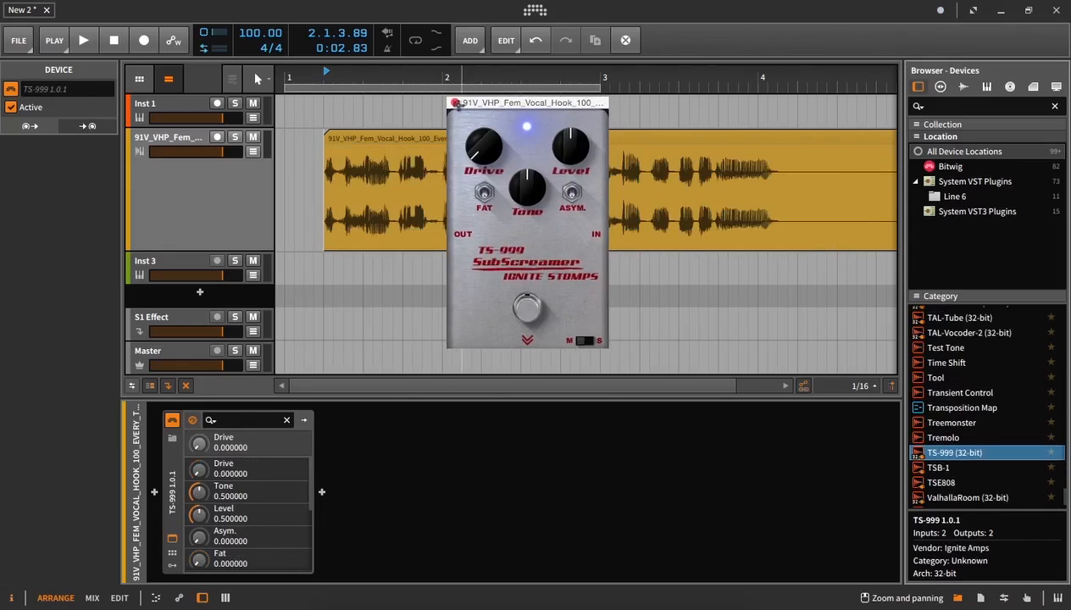
{"action": "key", "text": "Down"}
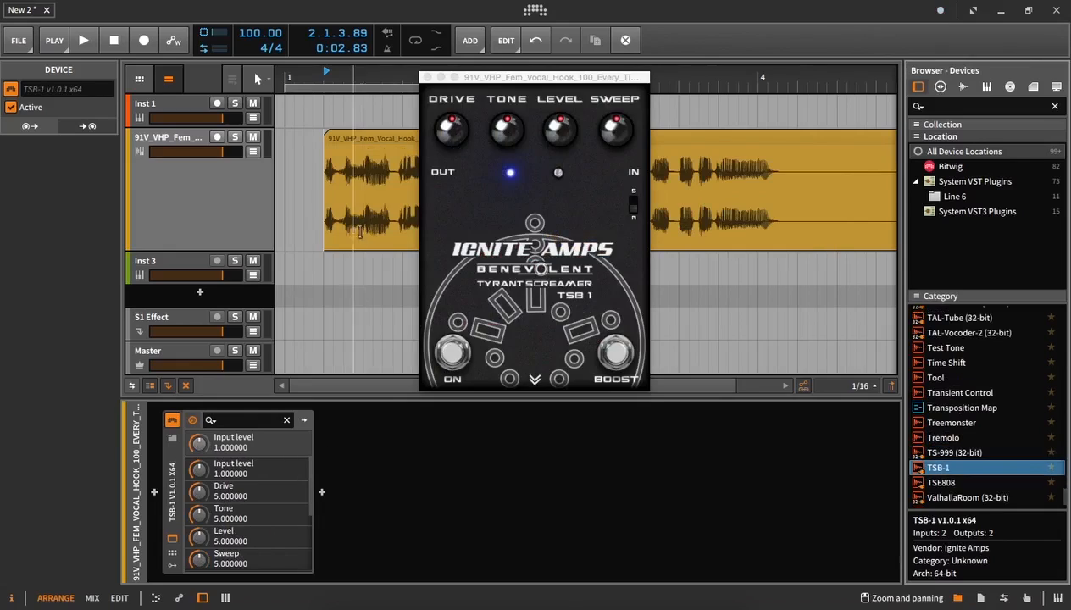
Load TSE808 on the vocal track and play the clip with Drive at about 8.3 and Volume at 10.
{"action": "key", "text": "Down"}
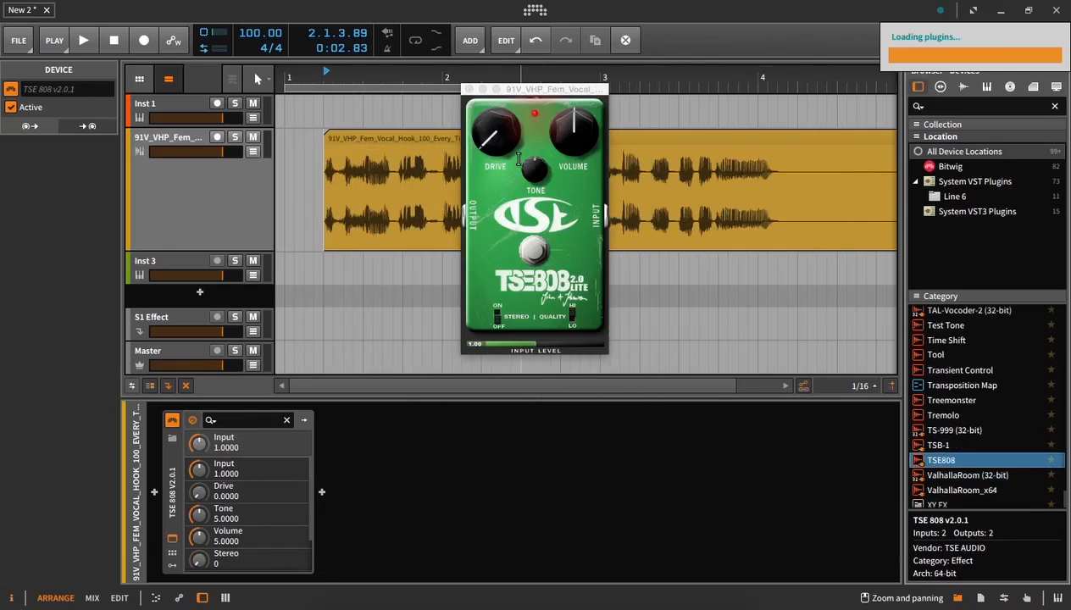
{"action": "key", "text": "space"}
{"action": "left_click_drag", "start_coordinate": [489, 158], "coordinate": [555, 130]}
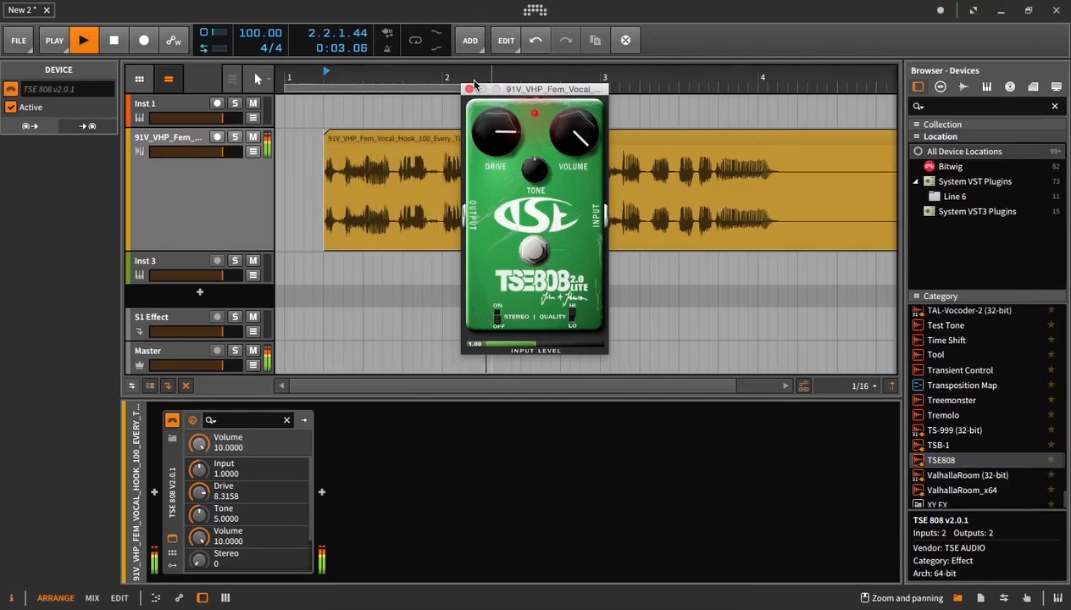
Load ValhallaRoom_x64 on the vocal track and look through its Halls presets without choosing one.
{"action": "key", "text": "Down"}
{"action": "key", "text": "Down"}
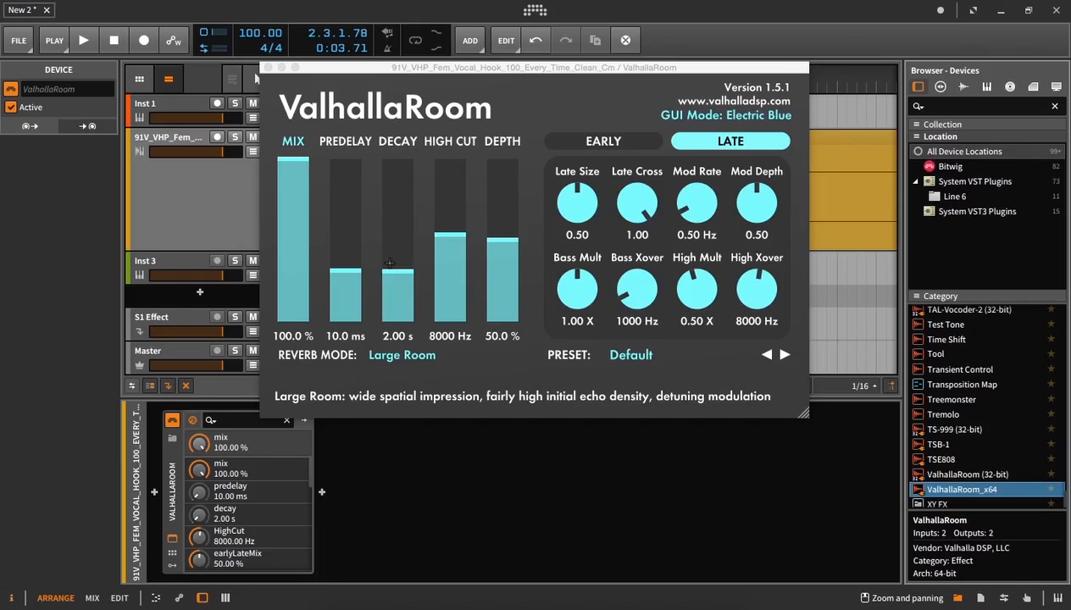
{"action": "left_click", "coordinate": [634, 355]}
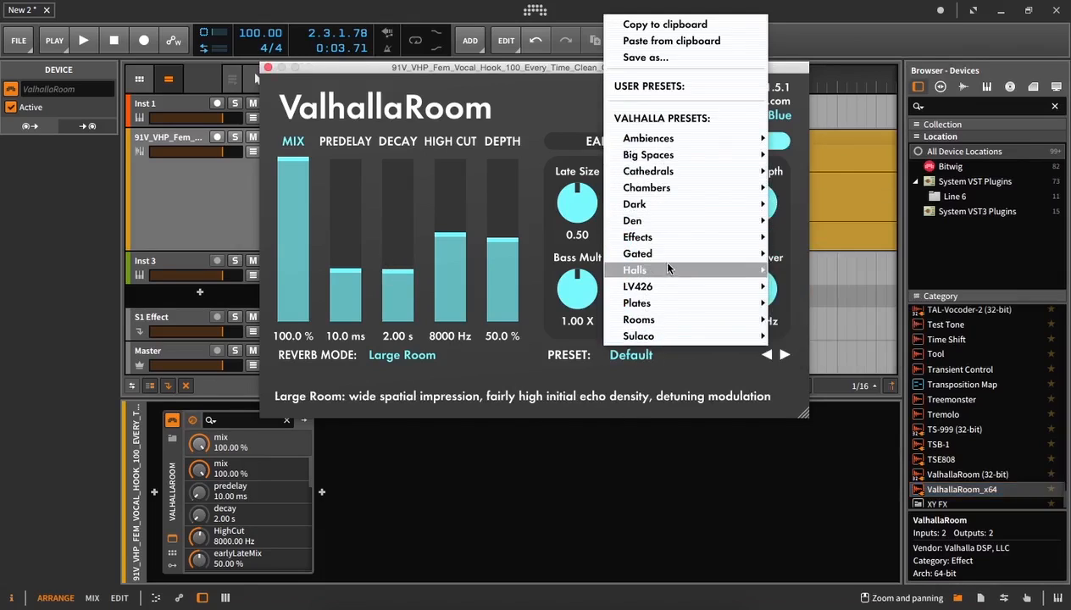
{"action": "mouse_move", "coordinate": [665, 326]}
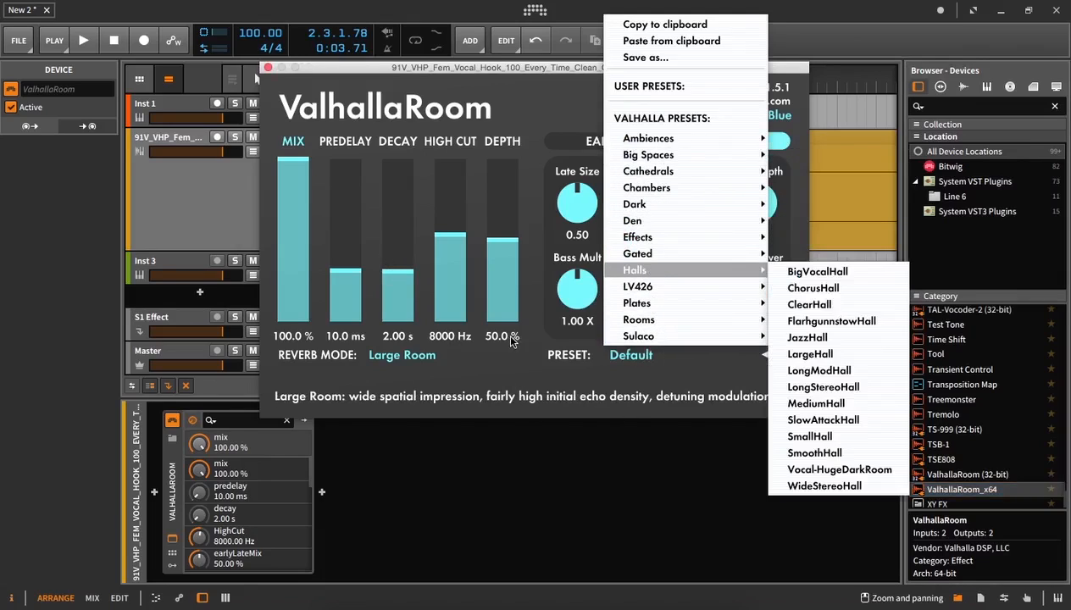
{"action": "left_click", "coordinate": [496, 360]}
Play the vocal clip from 1.2.1.00, setting ValhallaRoom's mix to 11.5 %, predelay 4.8 ms, decay 0.55 s and high cut 6690 Hz.
{"action": "left_click_drag", "start_coordinate": [395, 73], "coordinate": [442, 282]}
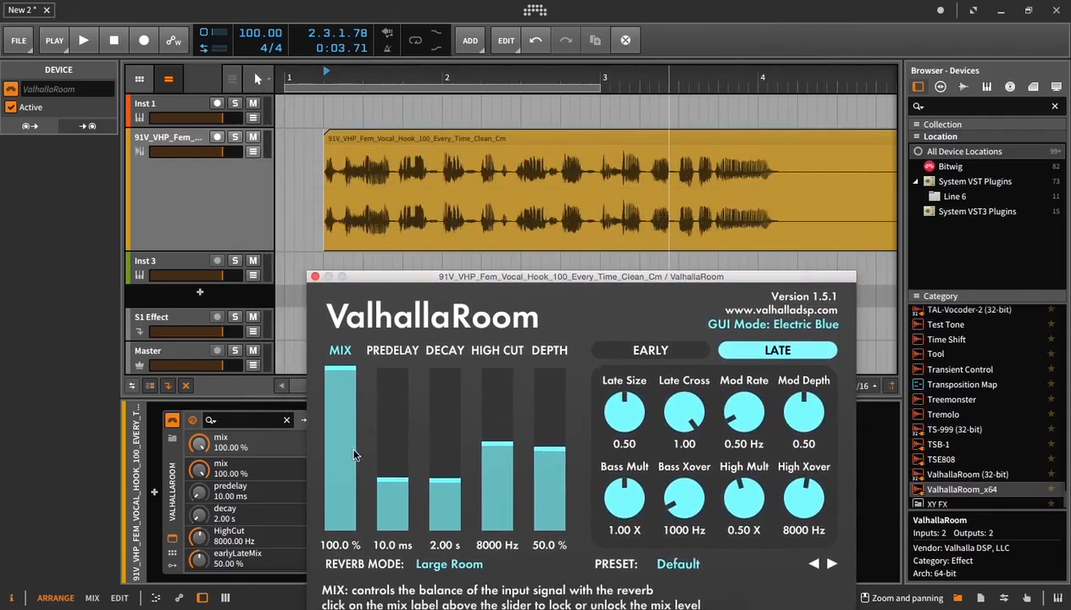
{"action": "mouse_move", "coordinate": [397, 282]}
{"action": "left_mouse_down"}
{"action": "mouse_move", "coordinate": [405, 269]}
{"action": "mouse_move", "coordinate": [402, 279]}
{"action": "left_mouse_up"}
{"action": "left_click", "coordinate": [327, 193]}
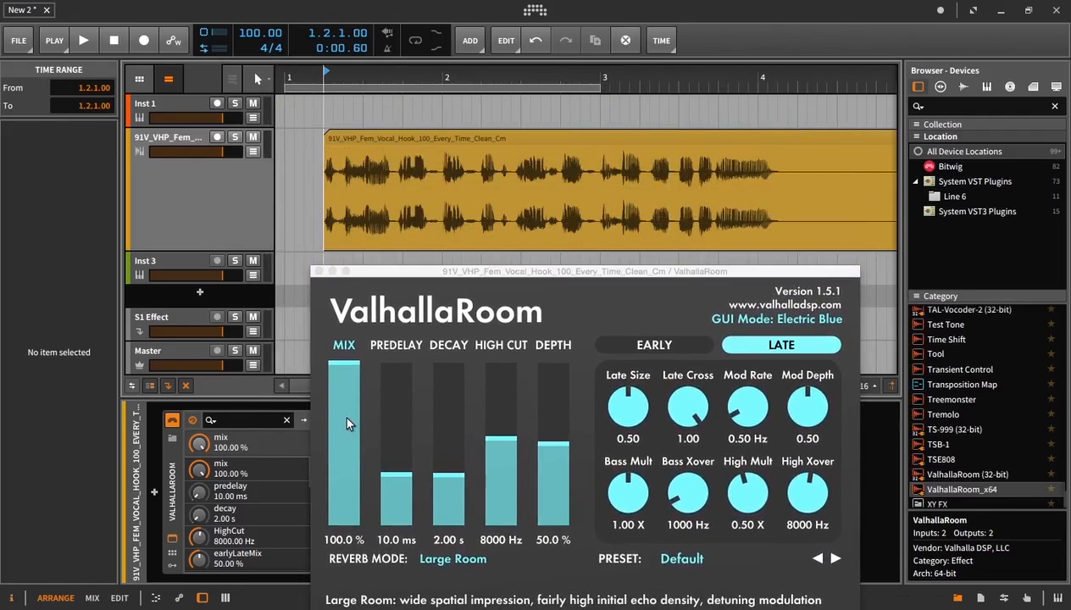
{"action": "left_click_drag", "start_coordinate": [342, 412], "coordinate": [348, 511]}
{"action": "key", "text": "space"}
{"action": "key", "text": "space"}
{"action": "left_click_drag", "start_coordinate": [501, 440], "coordinate": [501, 454]}
{"action": "left_click_drag", "start_coordinate": [411, 494], "coordinate": [448, 492]}
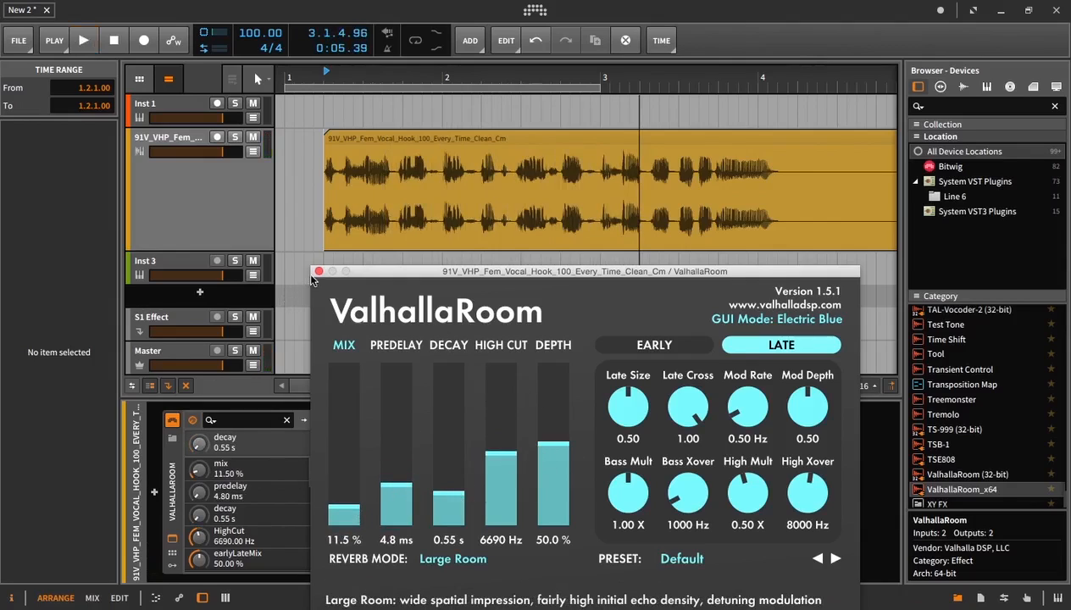
Move the ValhallaRoom window fully into view and switch its GUI mode to Old School.
{"action": "left_click_drag", "start_coordinate": [378, 273], "coordinate": [377, 137]}
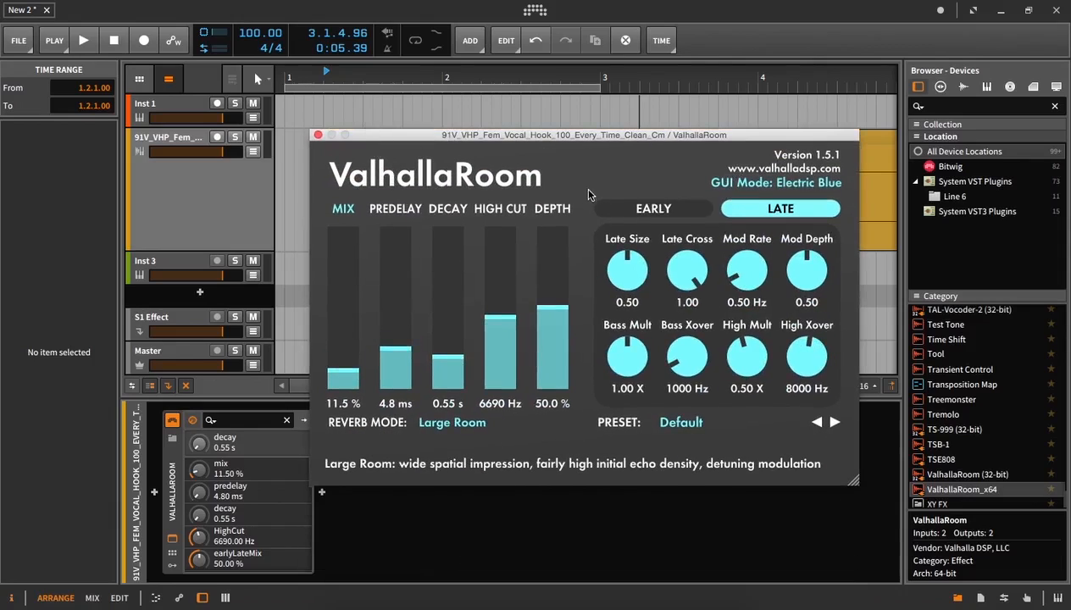
{"action": "left_click", "coordinate": [745, 183]}
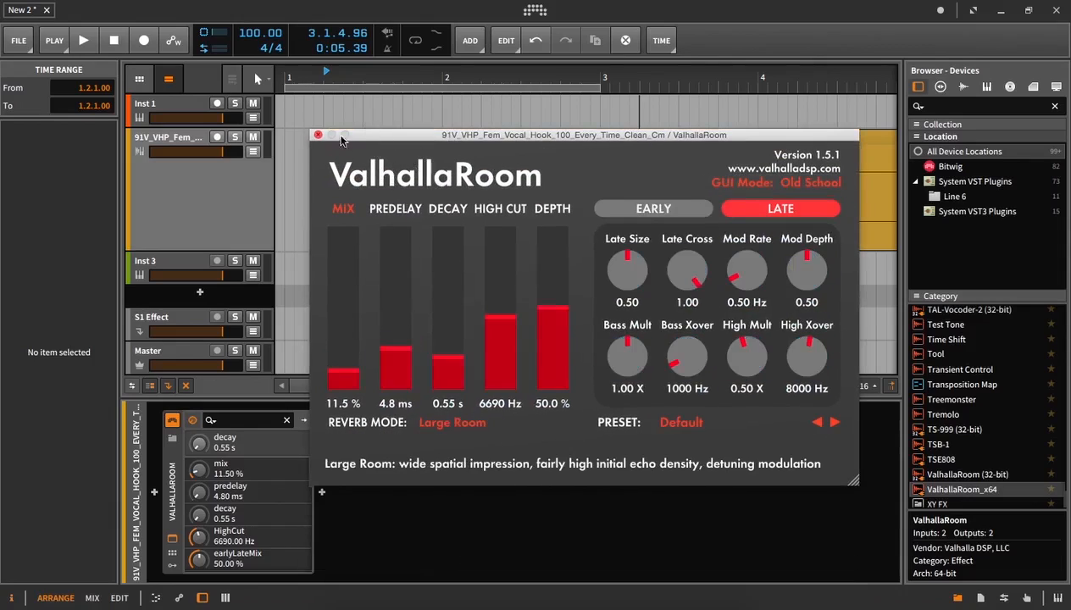